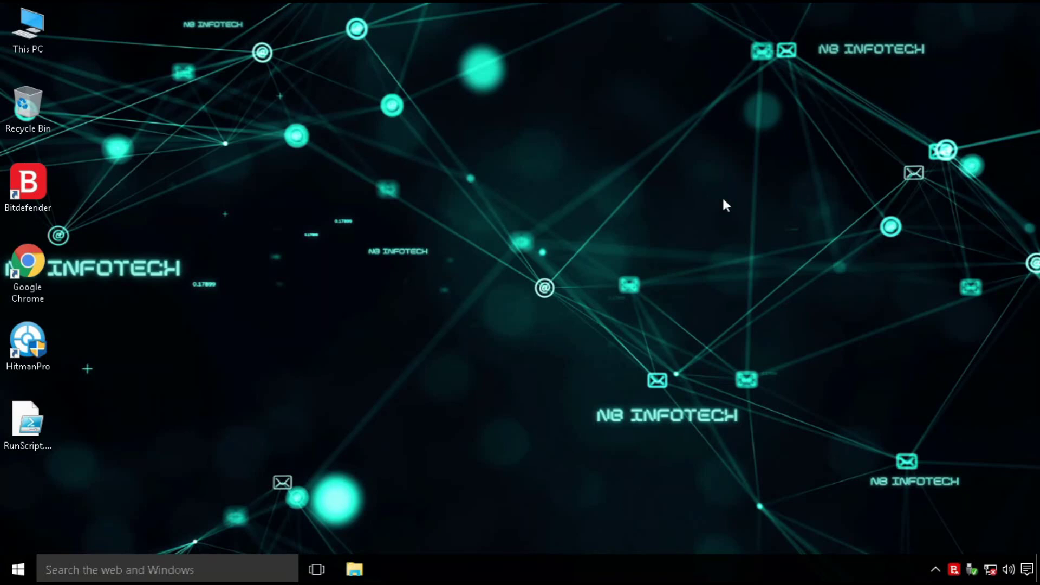
# Refresh the Windows desktop from its right-click menu
pyautogui.rightClick(726, 204)
pyautogui.click(750, 244)
# Launch Bitdefender and browse its Protection, Privacy, Utilities, Notifications and Settings pages before returning to the Dashboard
pyautogui.doubleClick(18, 194)
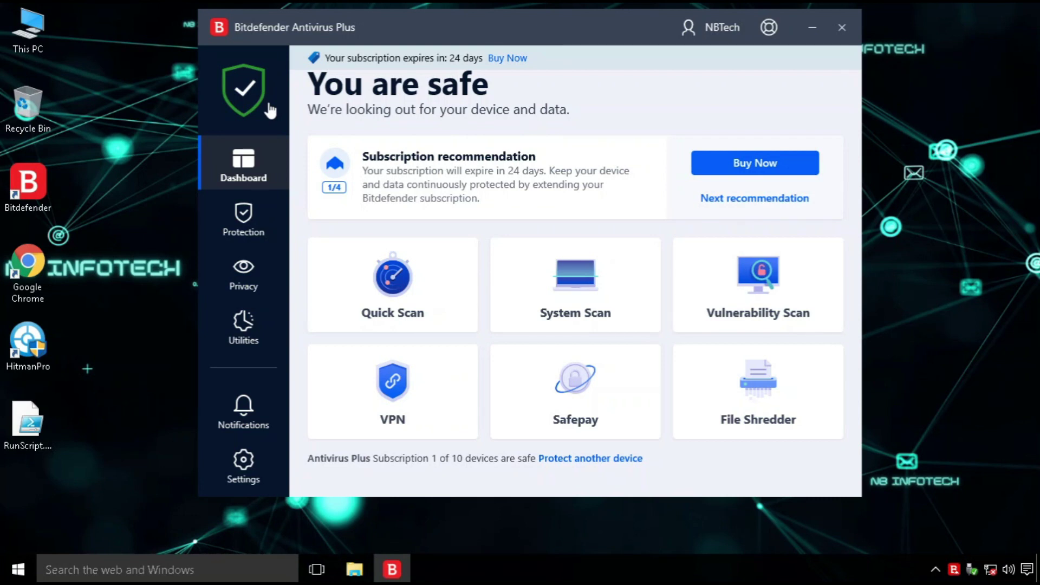
pyautogui.click(246, 222)
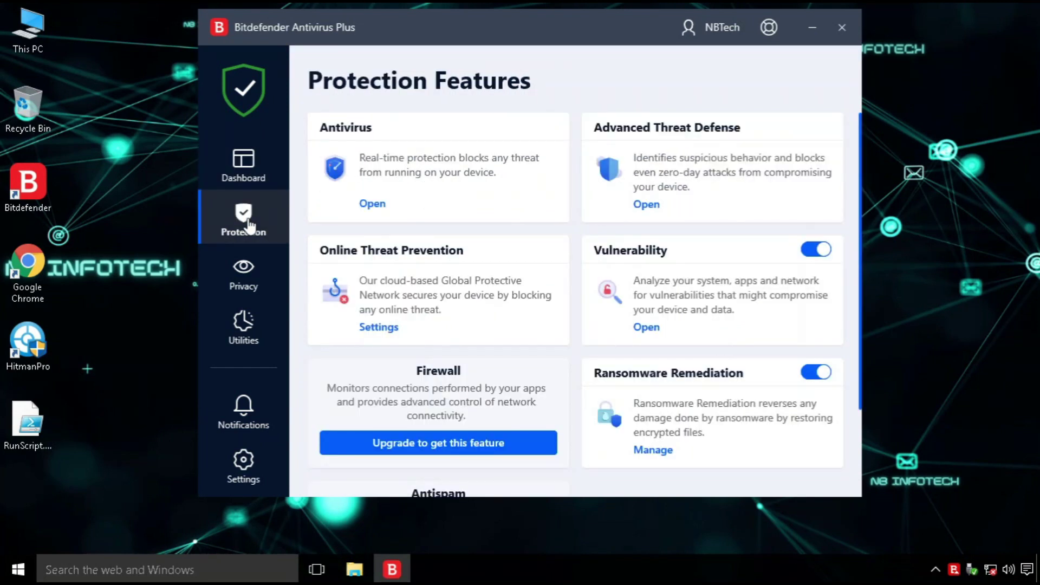
pyautogui.click(246, 283)
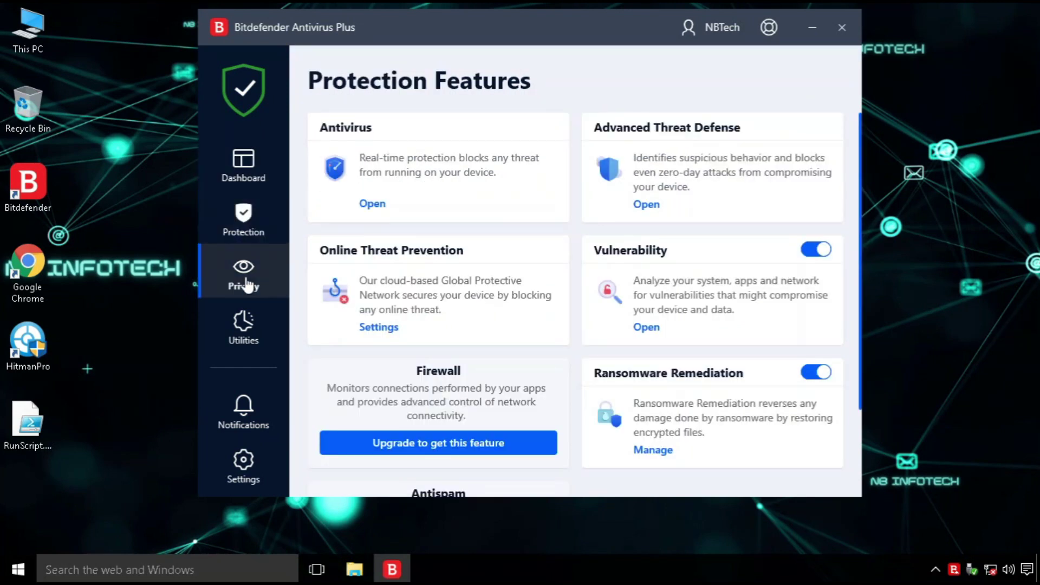
pyautogui.click(247, 325)
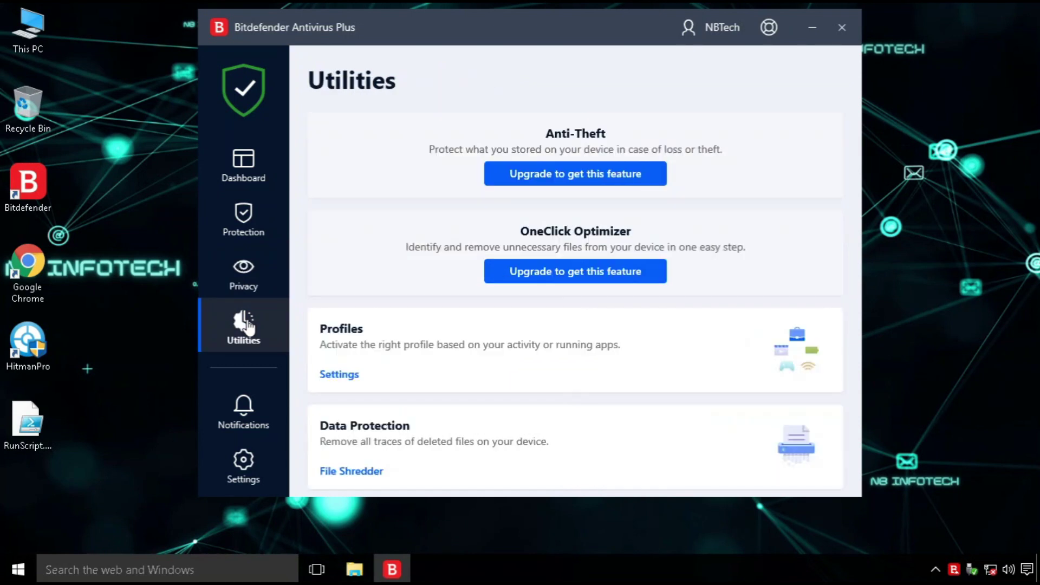
pyautogui.click(250, 412)
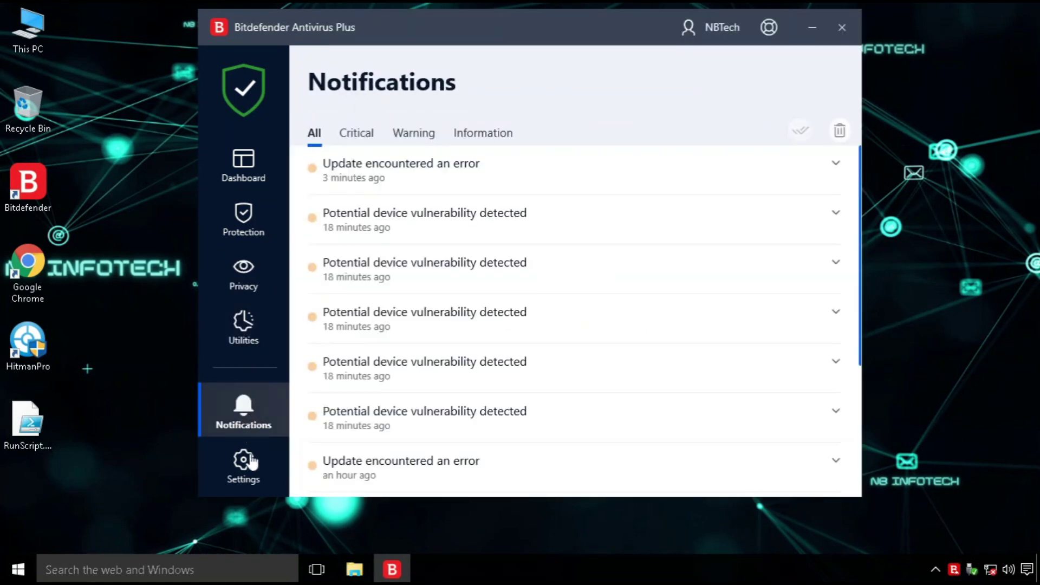
pyautogui.click(250, 460)
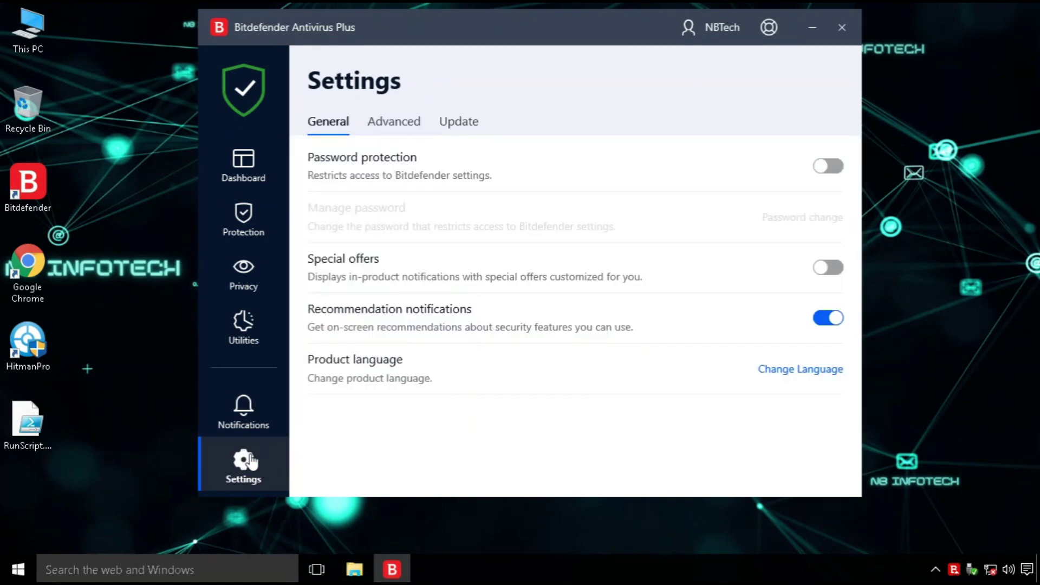
pyautogui.click(243, 164)
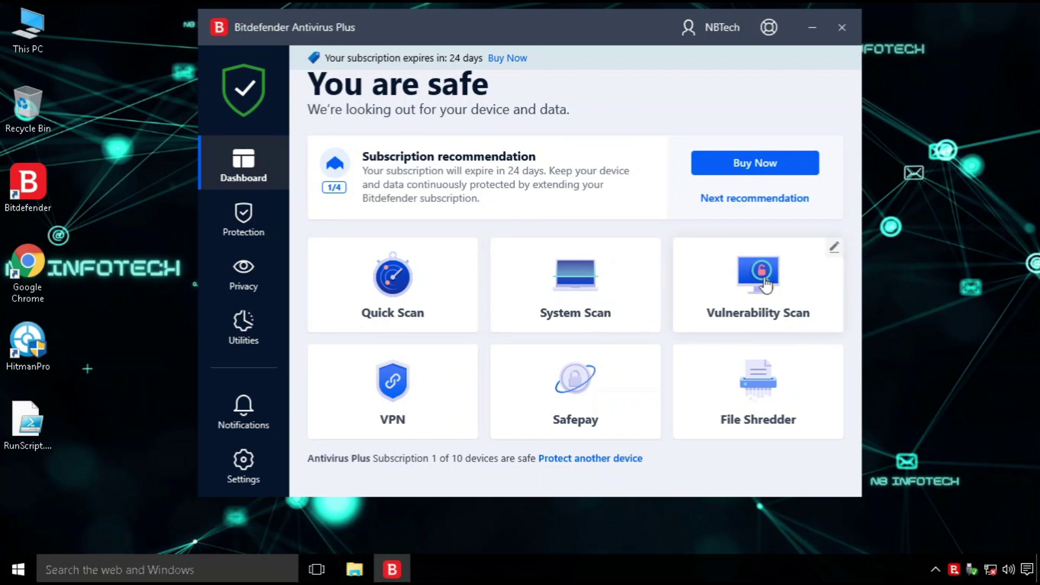
pyautogui.click(388, 383)
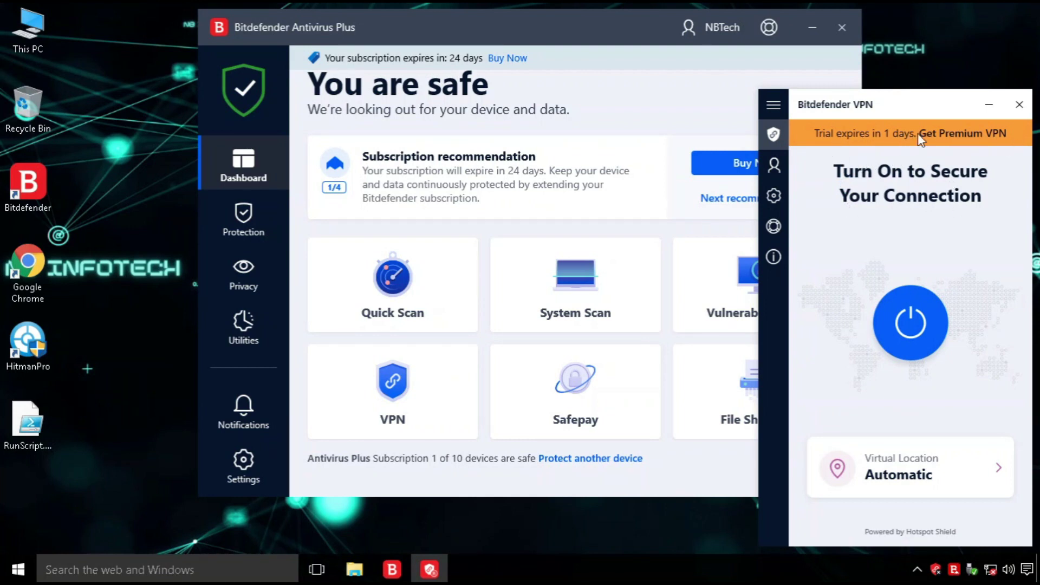
pyautogui.click(1019, 104)
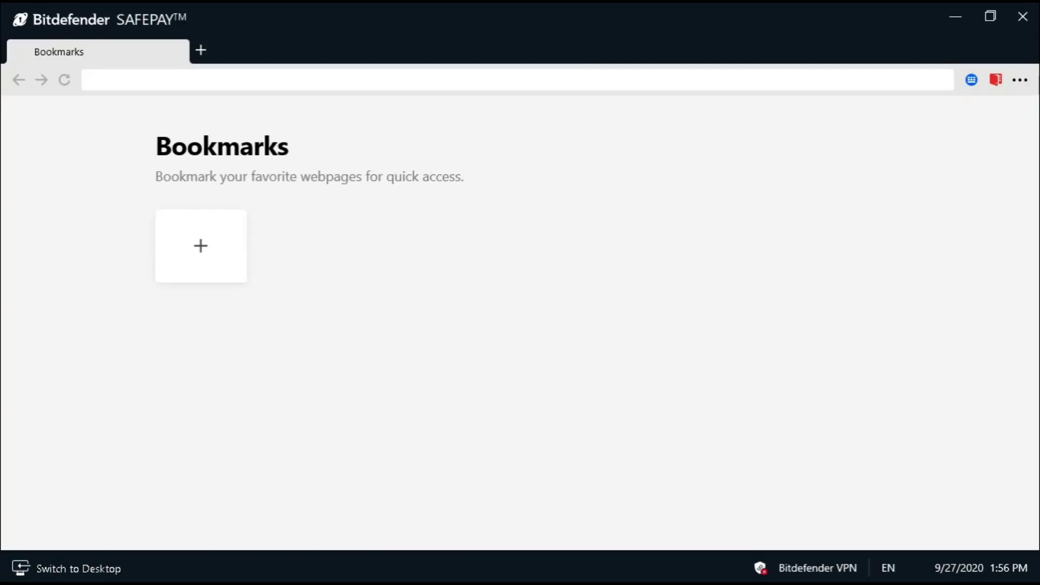
pyautogui.moveTo(32, 34)
pyautogui.mouseDown()
pyautogui.moveTo(63, 25)
pyautogui.moveTo(31, 25)
pyautogui.mouseUp()
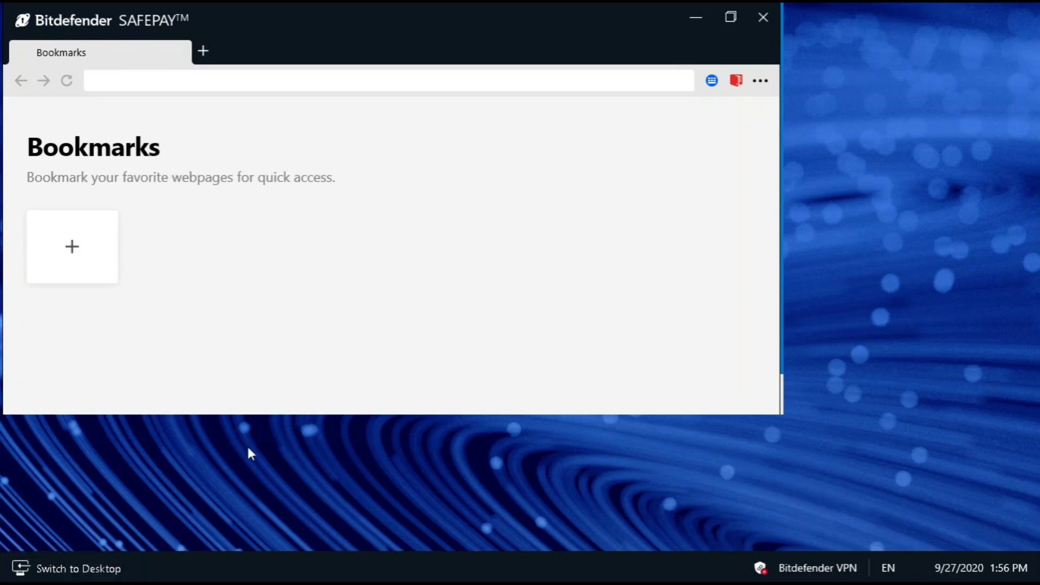
pyautogui.click(761, 81)
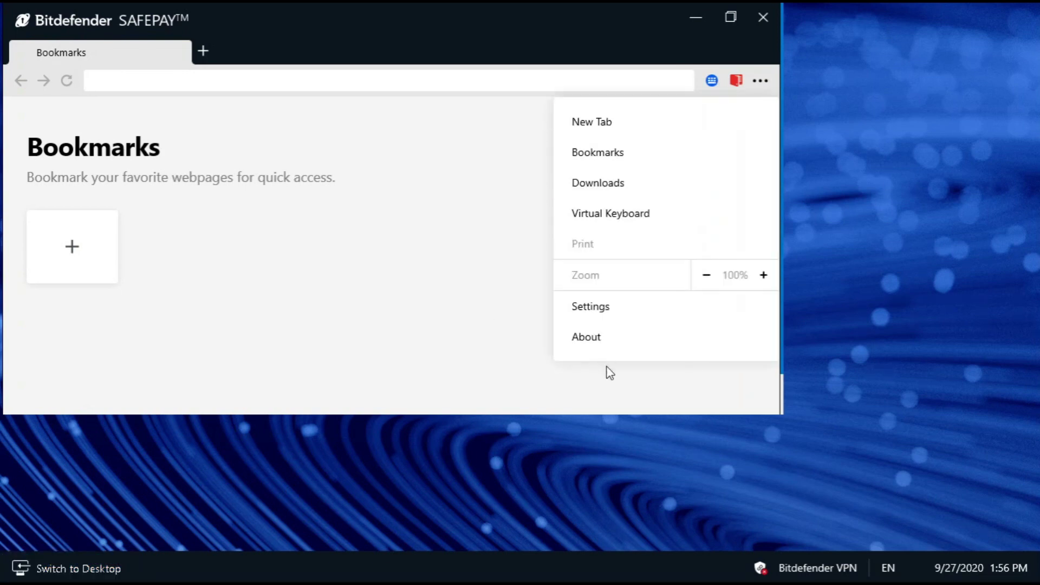
pyautogui.click(384, 268)
pyautogui.click(763, 17)
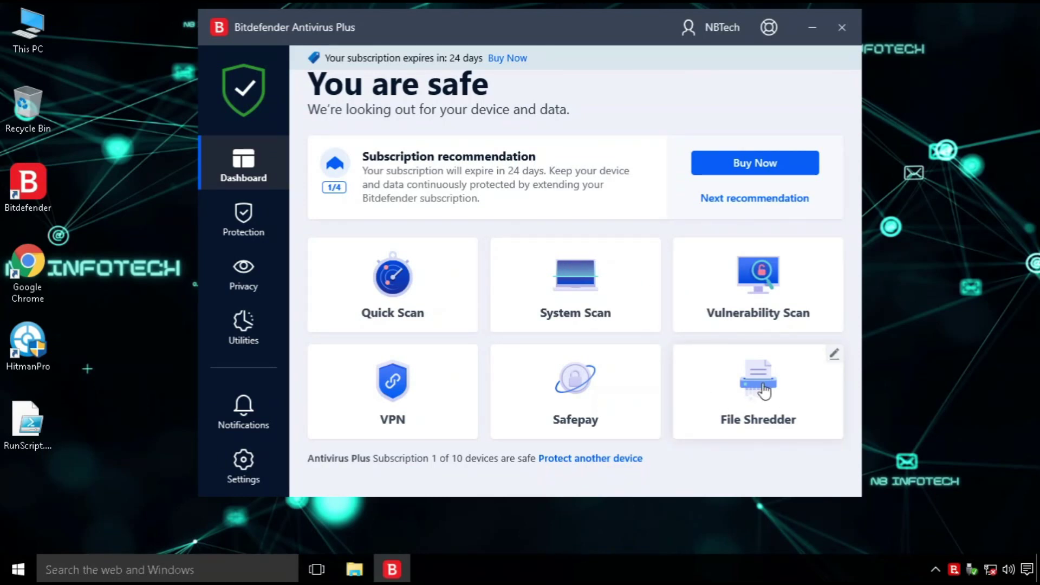
pyautogui.click(764, 390)
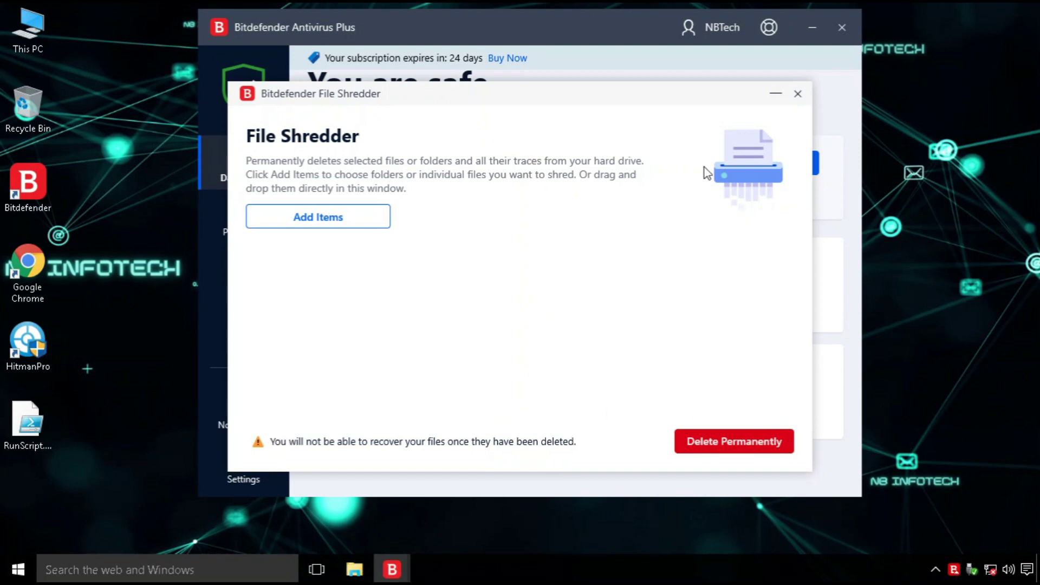
pyautogui.click(798, 94)
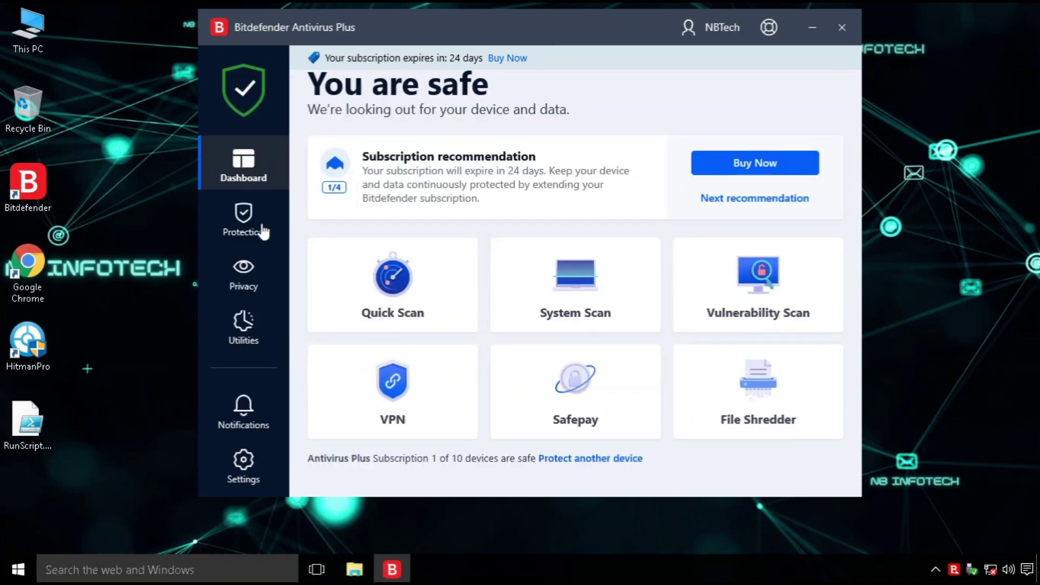
# Check the Anti-tracker browser integrations under Privacy, then move to the Utilities page
pyautogui.click(246, 225)
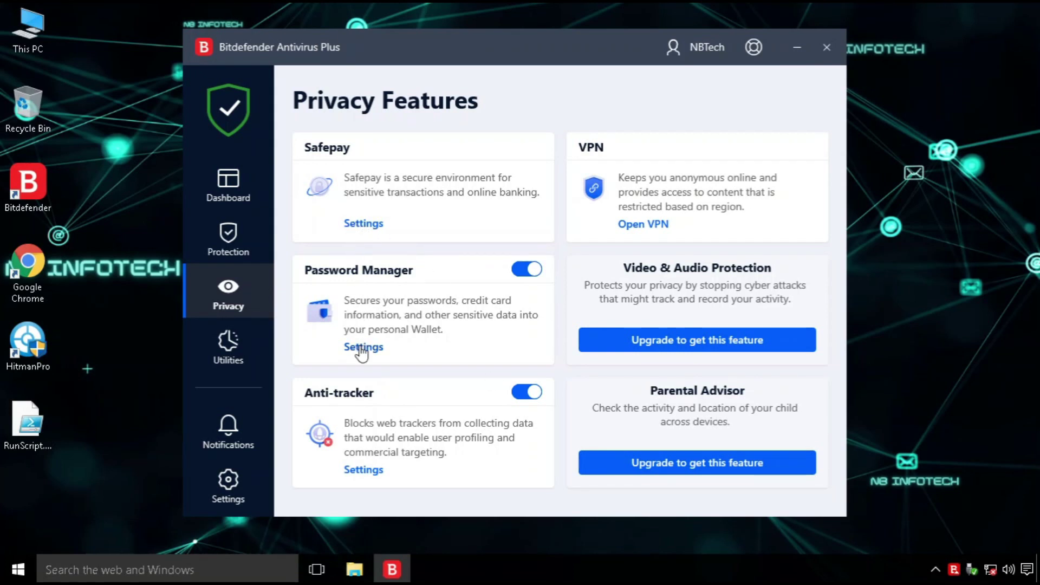
pyautogui.click(466, 349)
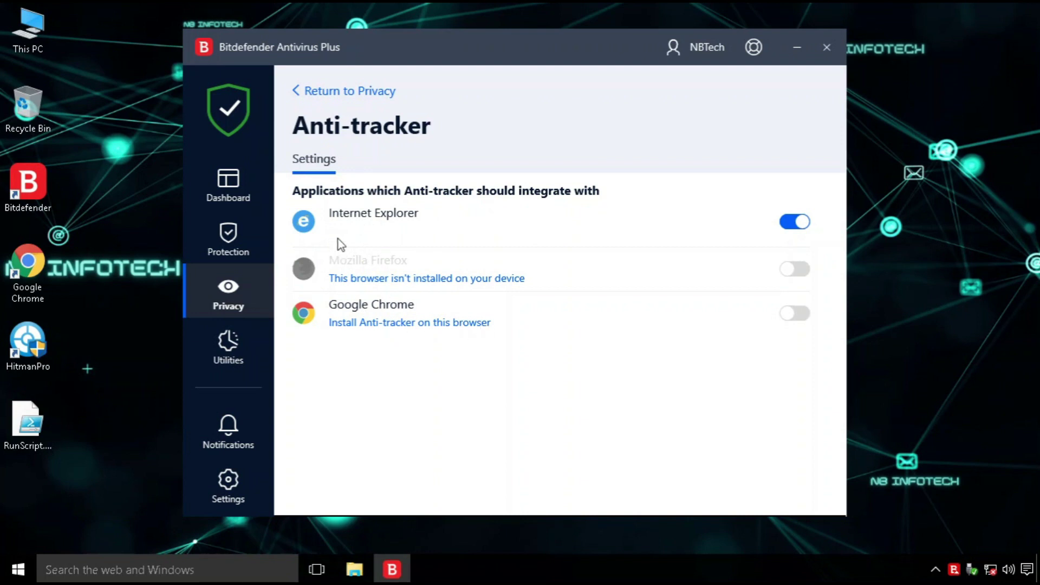
pyautogui.click(296, 93)
pyautogui.click(231, 354)
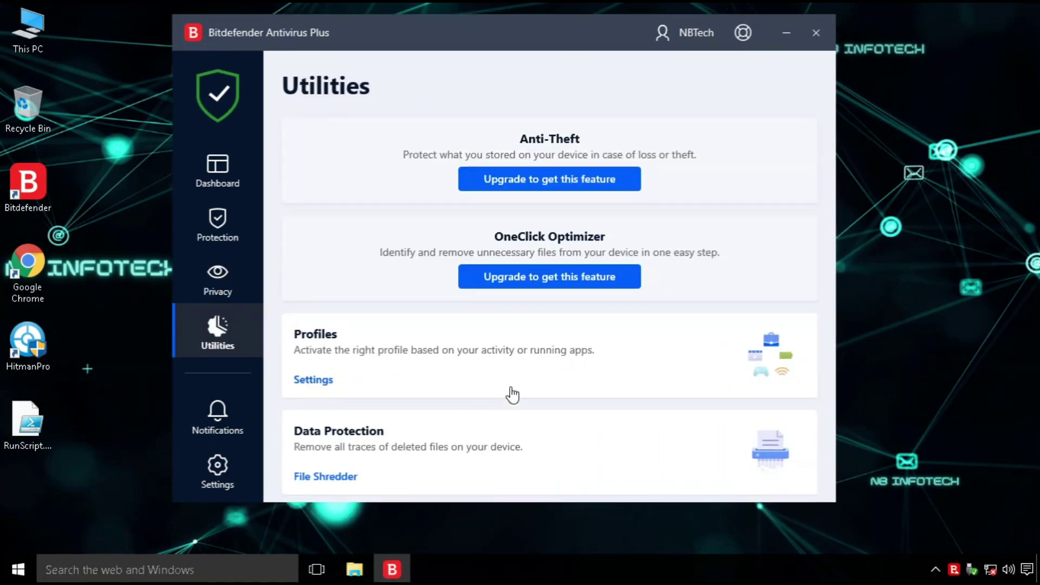
# Browse the Profiles list, then launch the File Shredder from Utilities
pyautogui.click(560, 366)
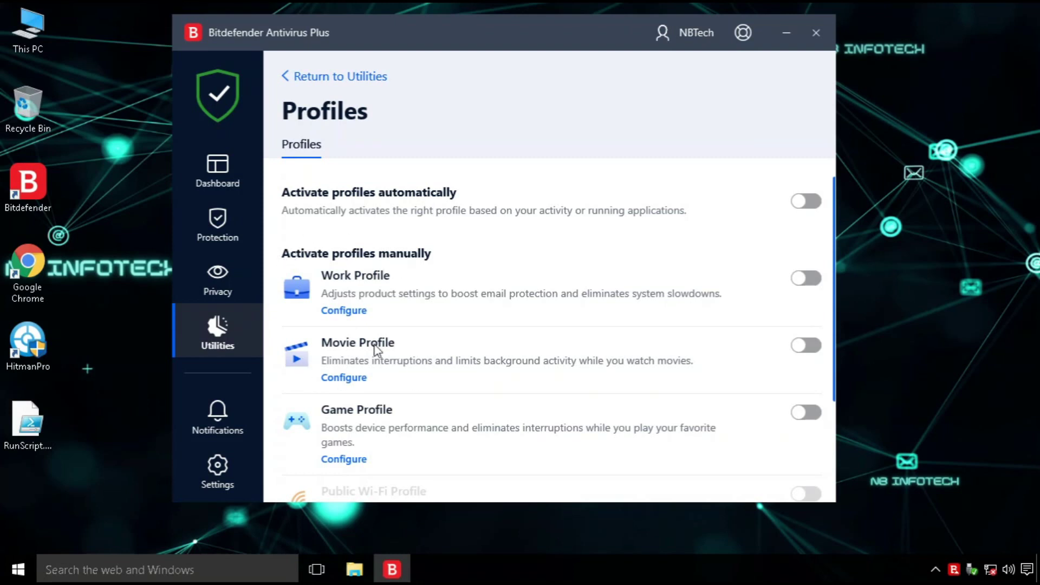
pyautogui.scroll(-3, 380, 363)
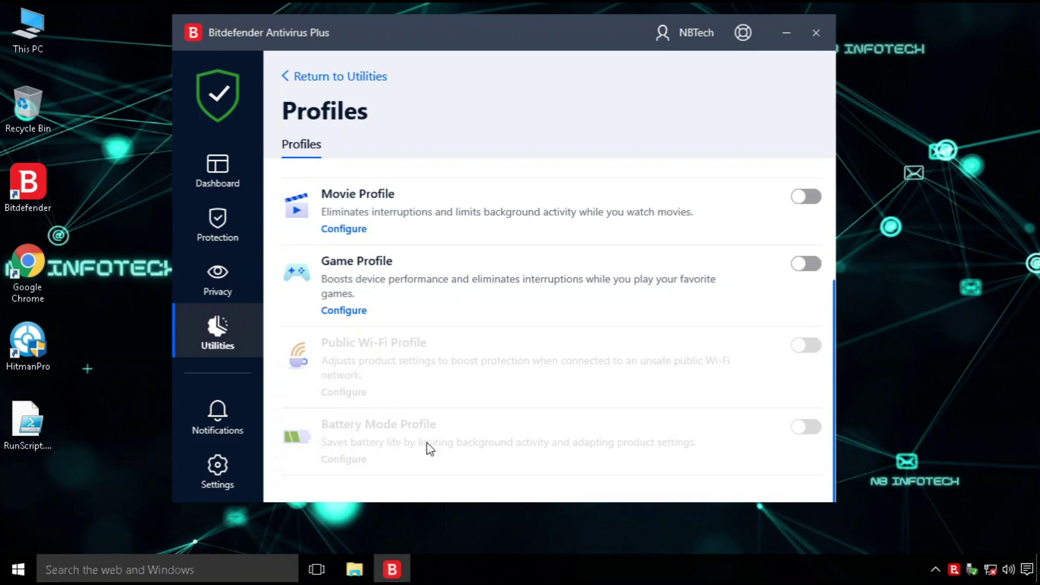
pyautogui.click(287, 76)
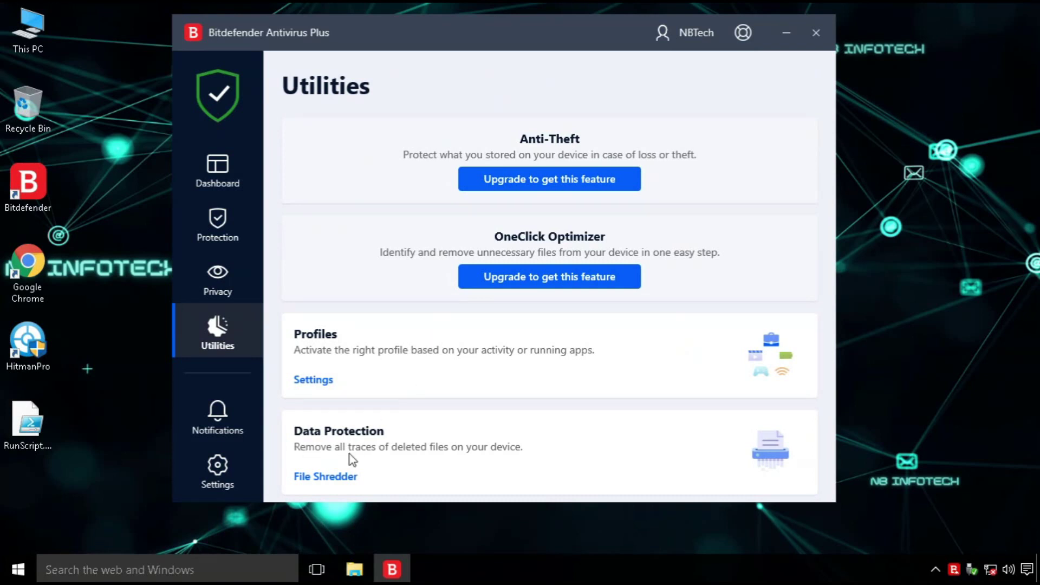
pyautogui.click(319, 475)
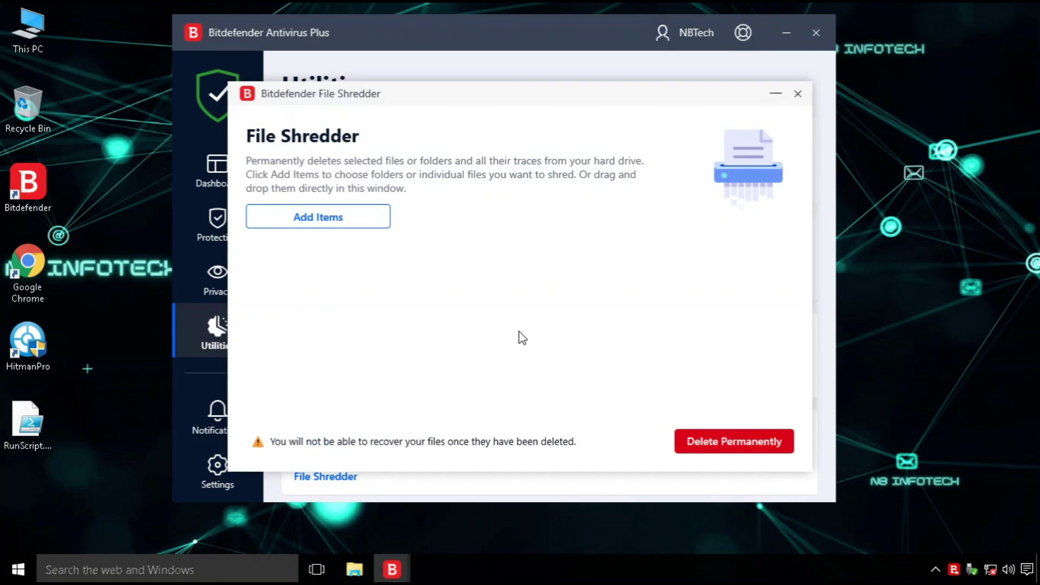
# Close File Shredder and filter Notifications by Critical, Warning, Information, then All
pyautogui.click(797, 94)
pyautogui.click(218, 417)
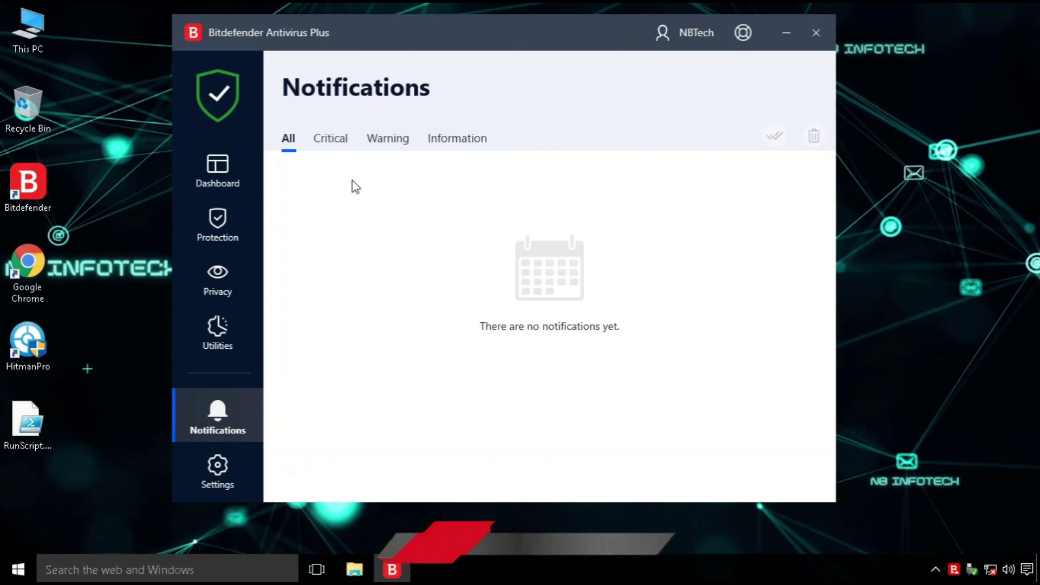
pyautogui.click(338, 156)
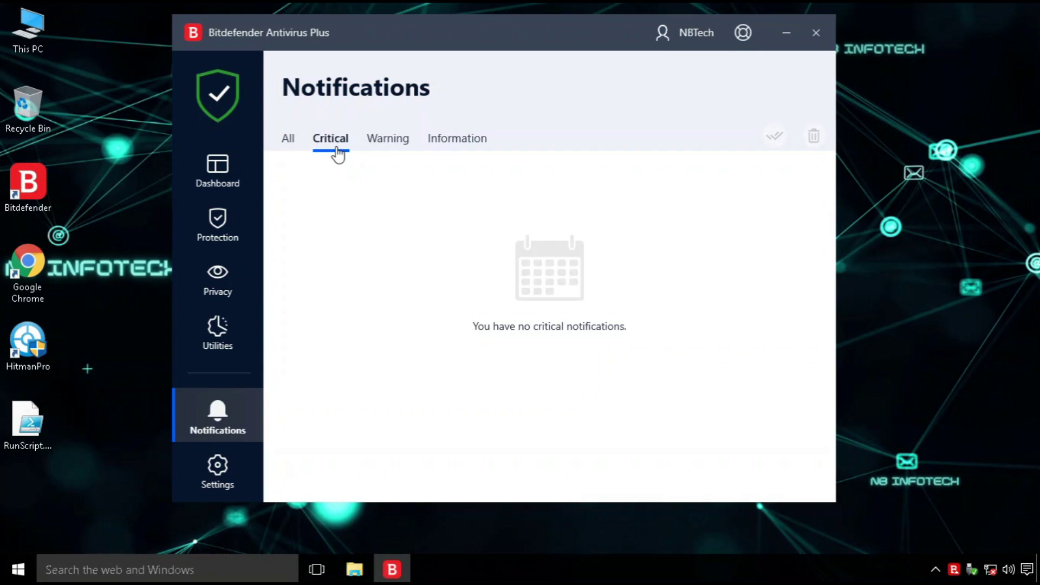
pyautogui.click(399, 142)
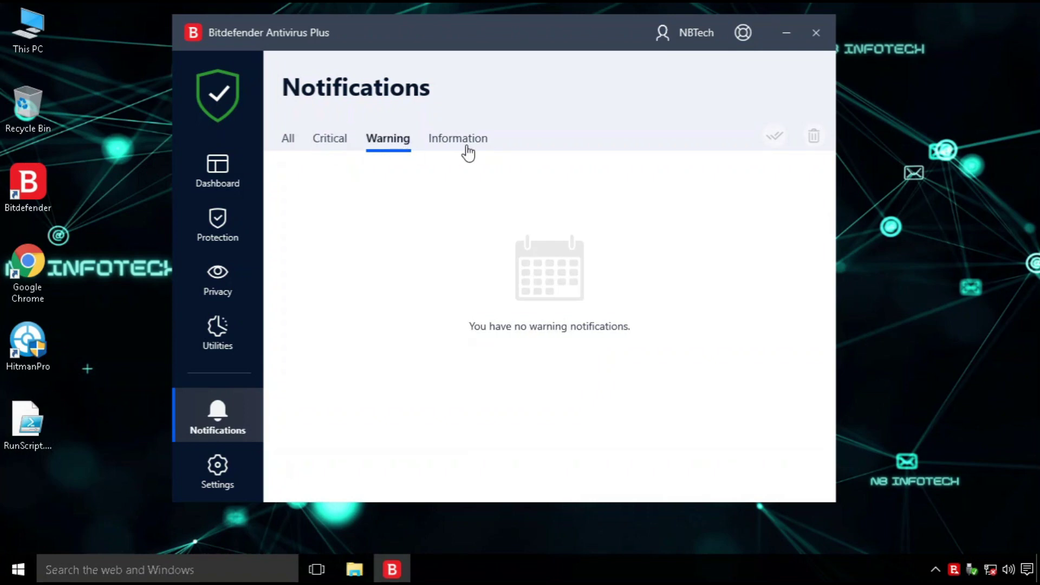
pyautogui.click(466, 152)
pyautogui.click(288, 142)
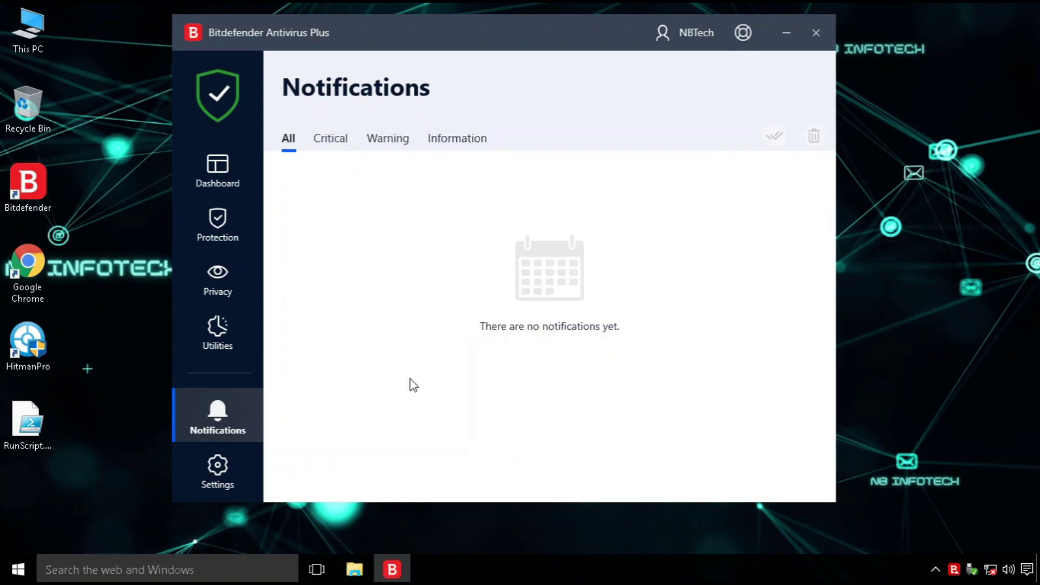
# In Settings, cancel enabling password protection and review the Advanced and Update tabs
pyautogui.click(220, 472)
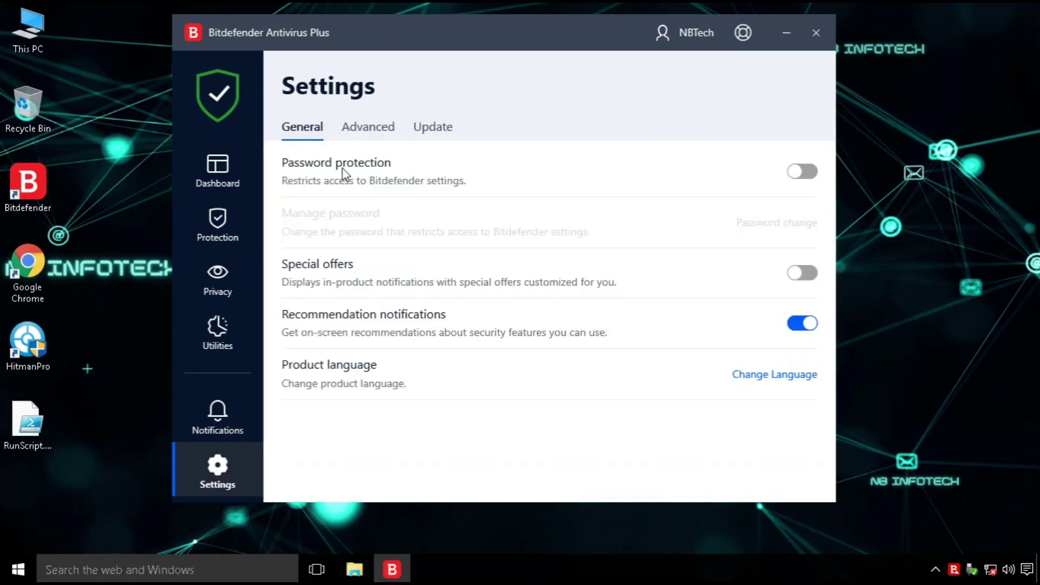
pyautogui.click(803, 172)
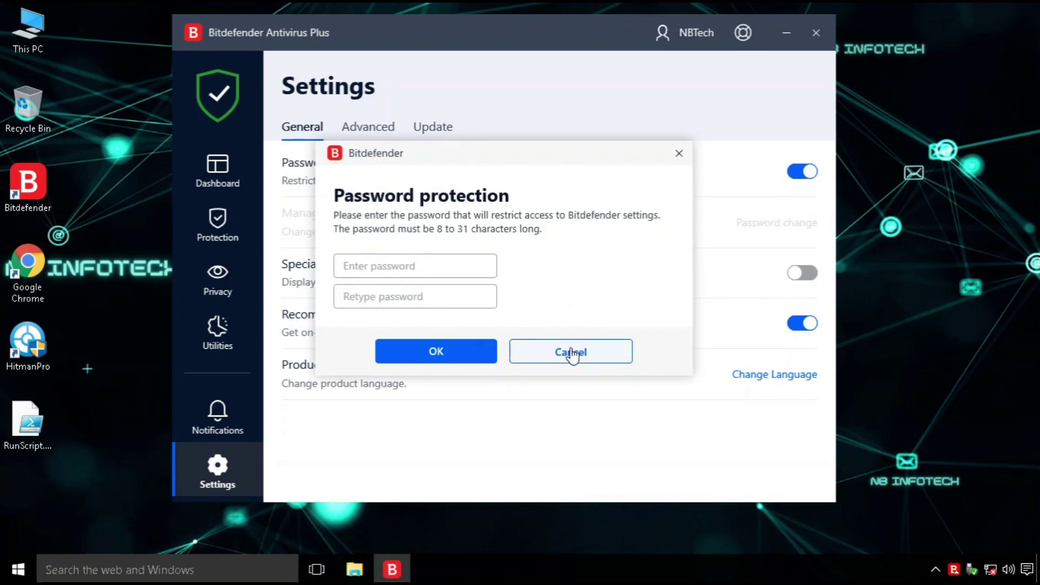
pyautogui.click(571, 353)
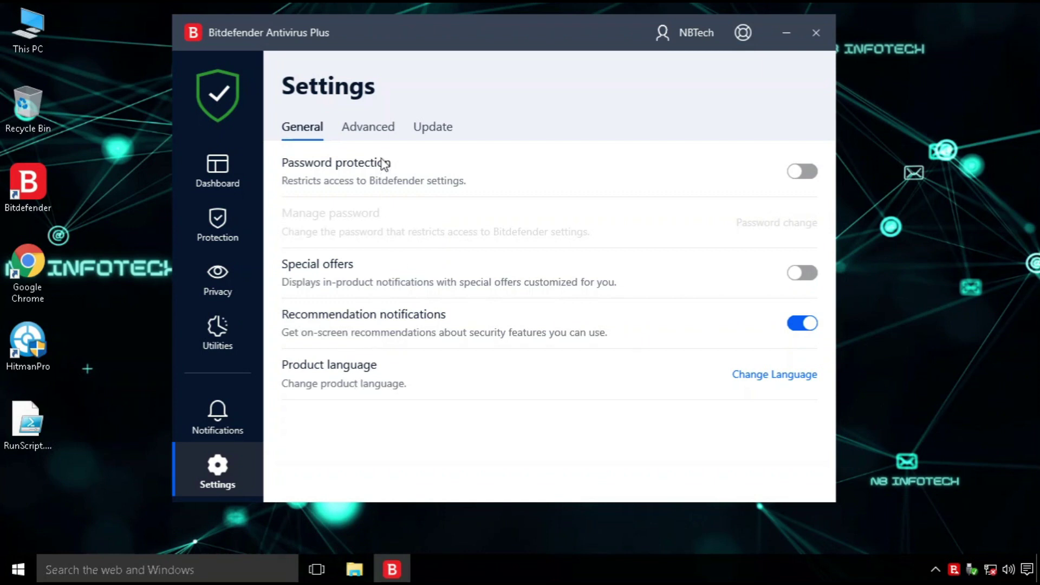
pyautogui.click(383, 132)
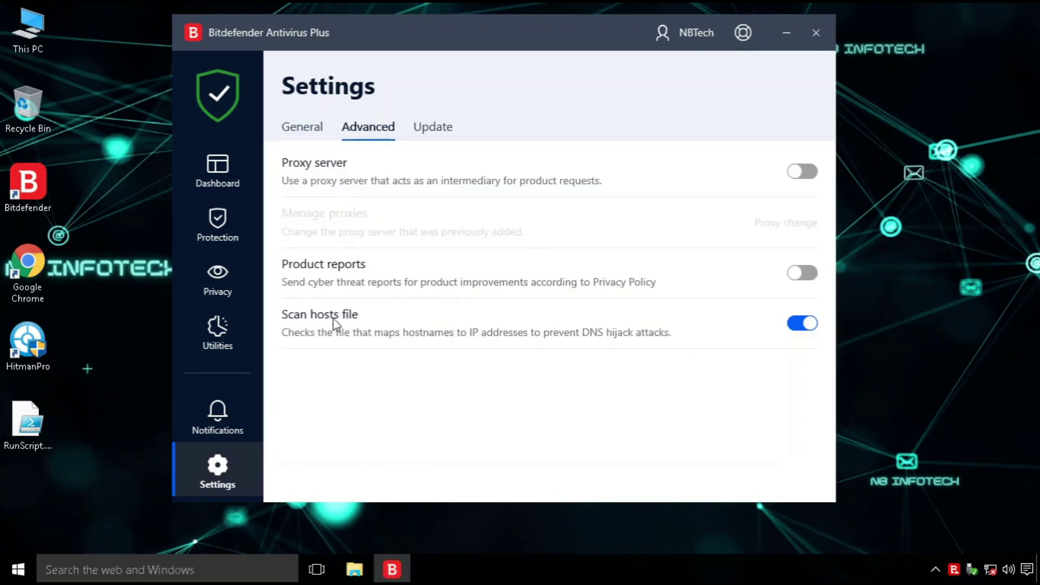
pyautogui.click(432, 134)
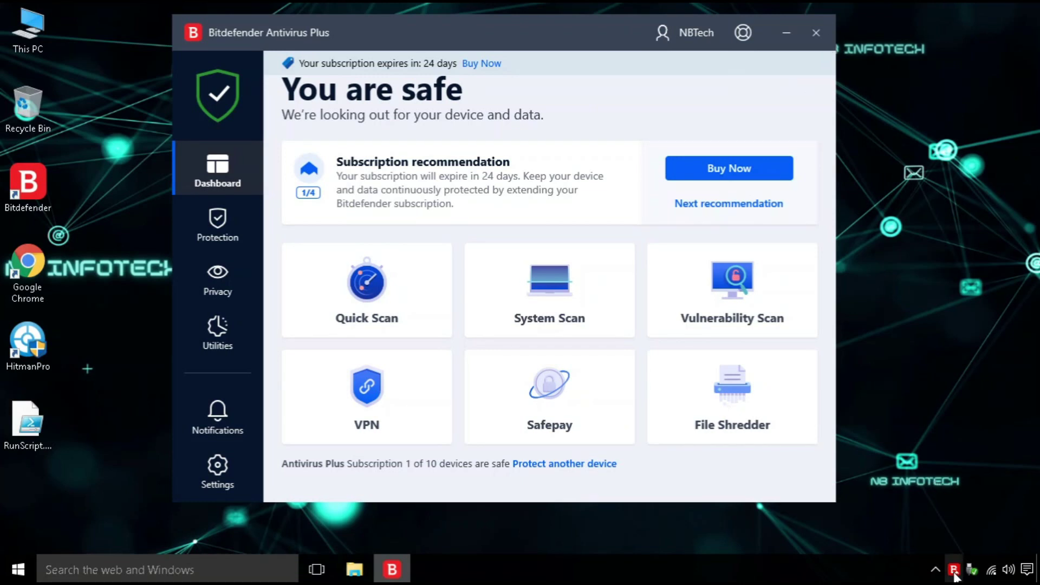
# Run an immediate Bitdefender update from the tray icon menu
pyautogui.rightClick(954, 570)
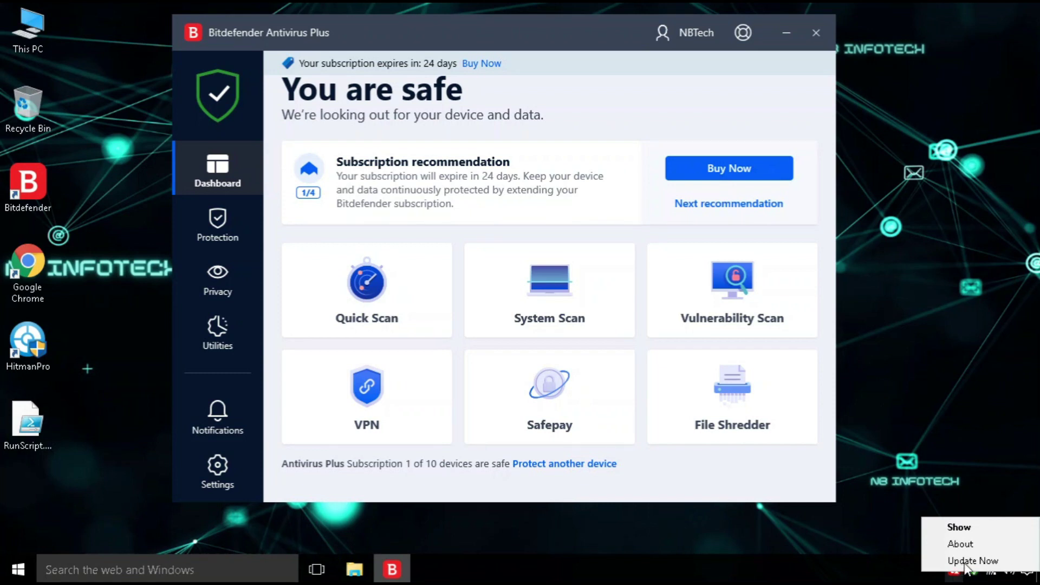
pyautogui.click(980, 562)
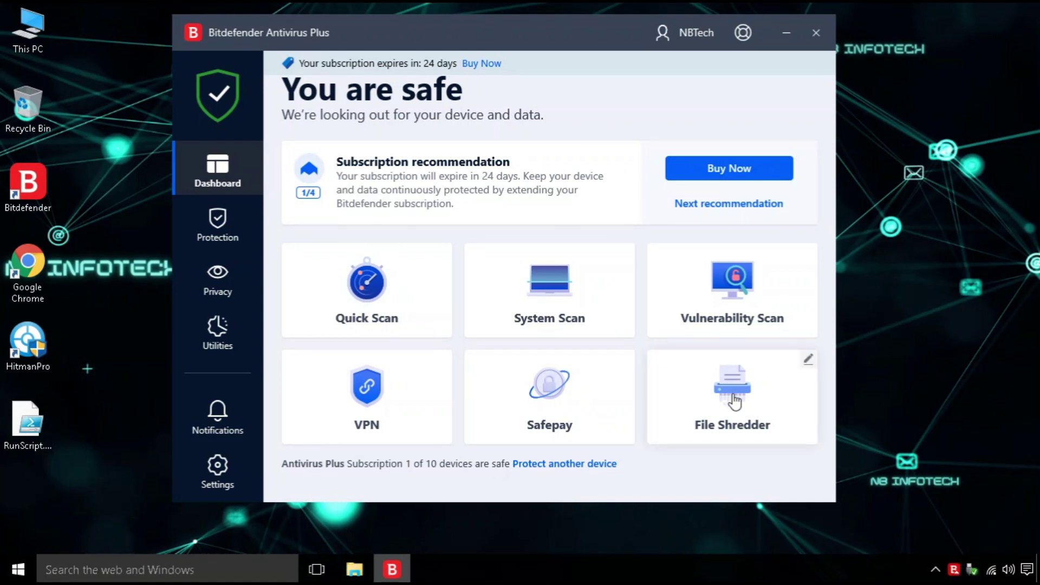
pyautogui.click(735, 401)
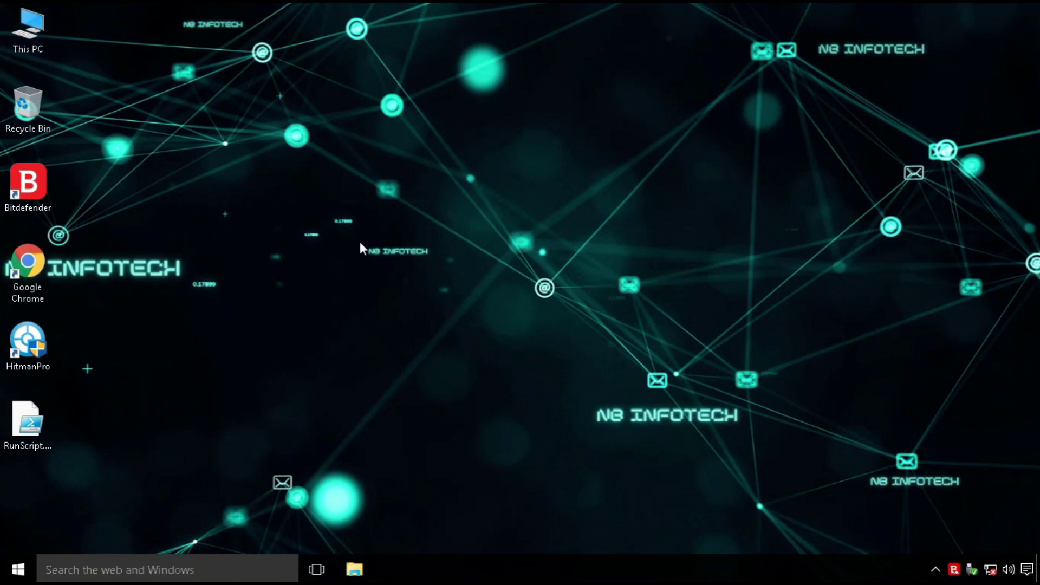
# Move 26-09-2020.rar from Downloads into the desktop's left icon column
pyautogui.press('super+e')
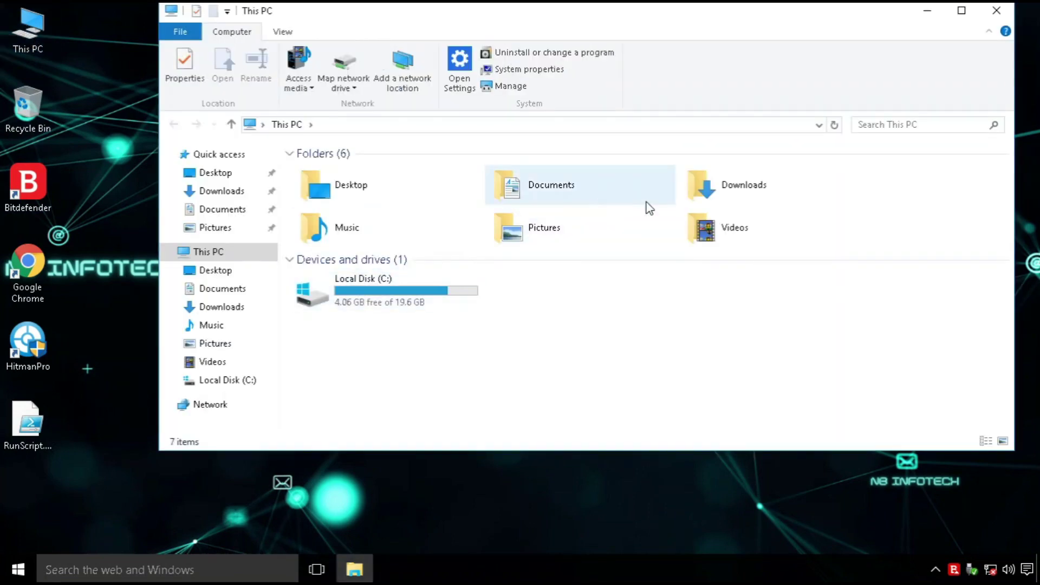
pyautogui.doubleClick(704, 187)
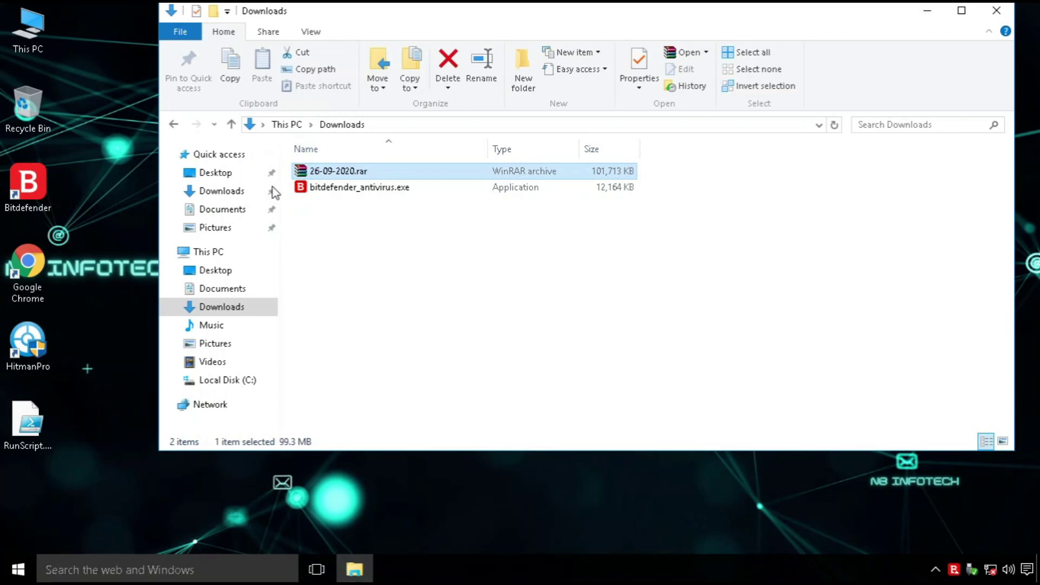
pyautogui.moveTo(338, 170); pyautogui.dragTo(112, 466)
pyautogui.click(996, 11)
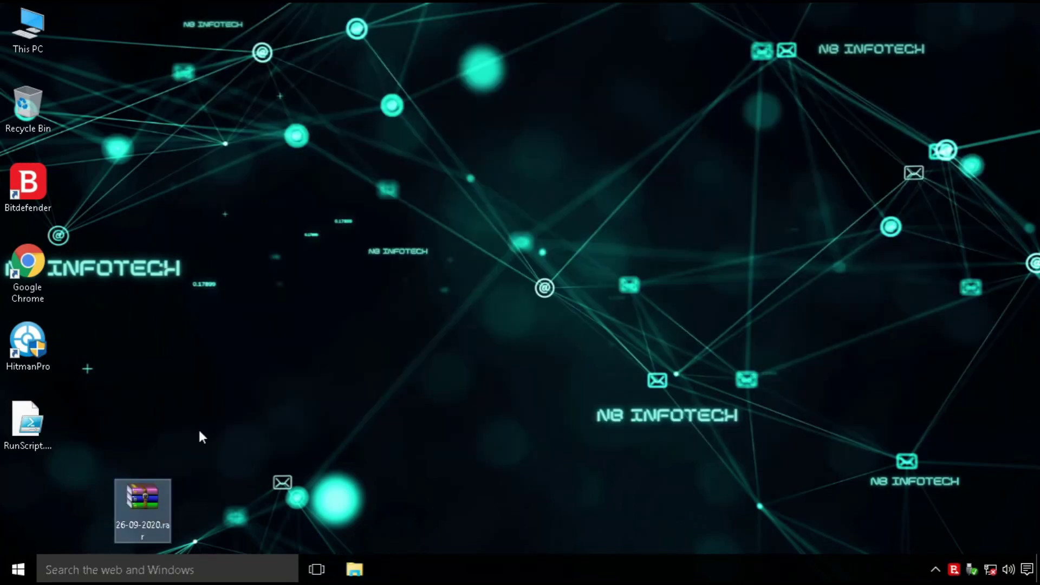
pyautogui.moveTo(143, 504); pyautogui.dragTo(30, 493)
# Permanently turn off Bitdefender Shield in the Antivirus advanced settings
pyautogui.rightClick(972, 569)
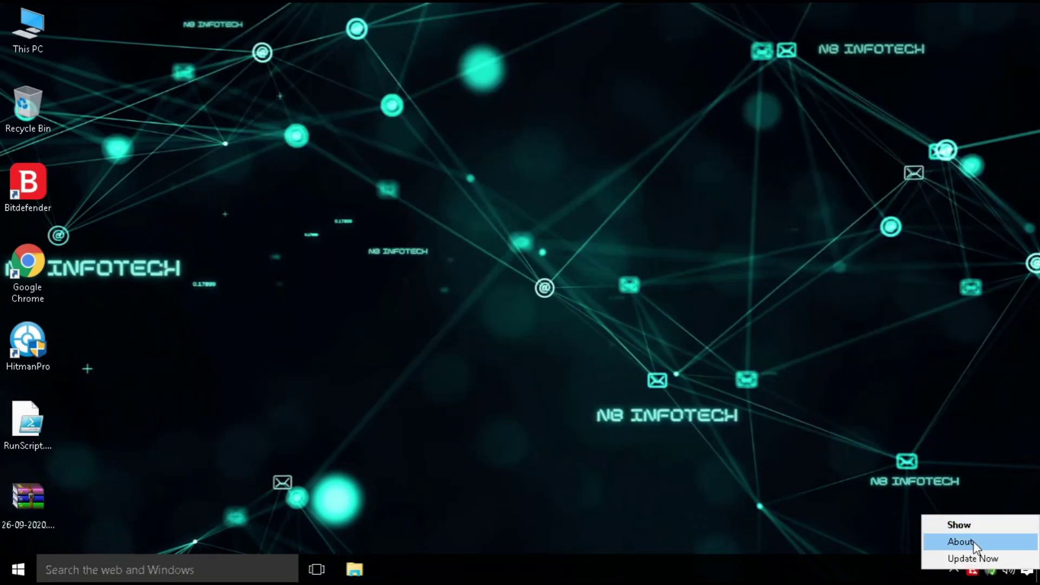
pyautogui.click(972, 541)
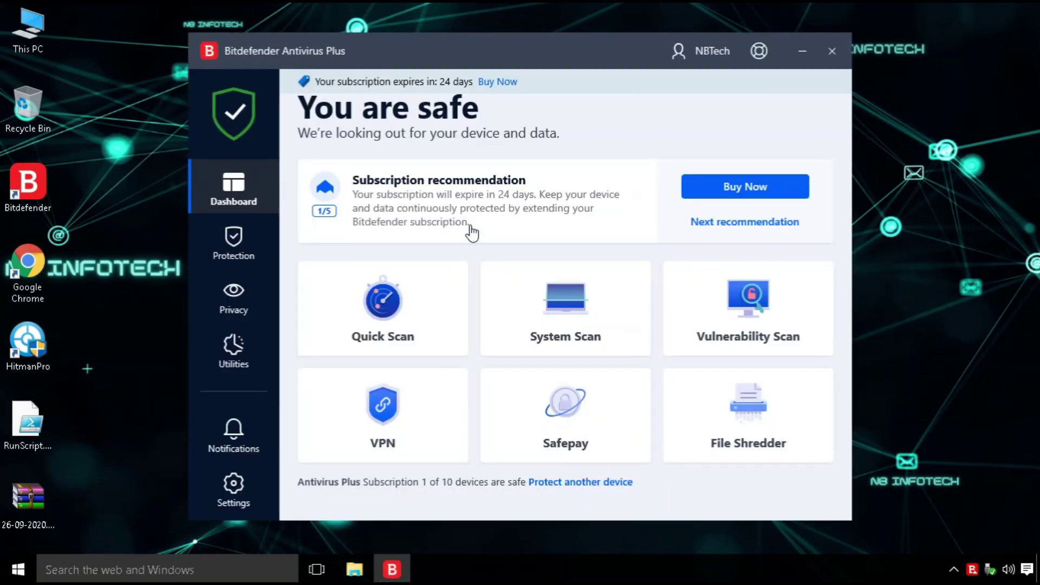
pyautogui.click(234, 249)
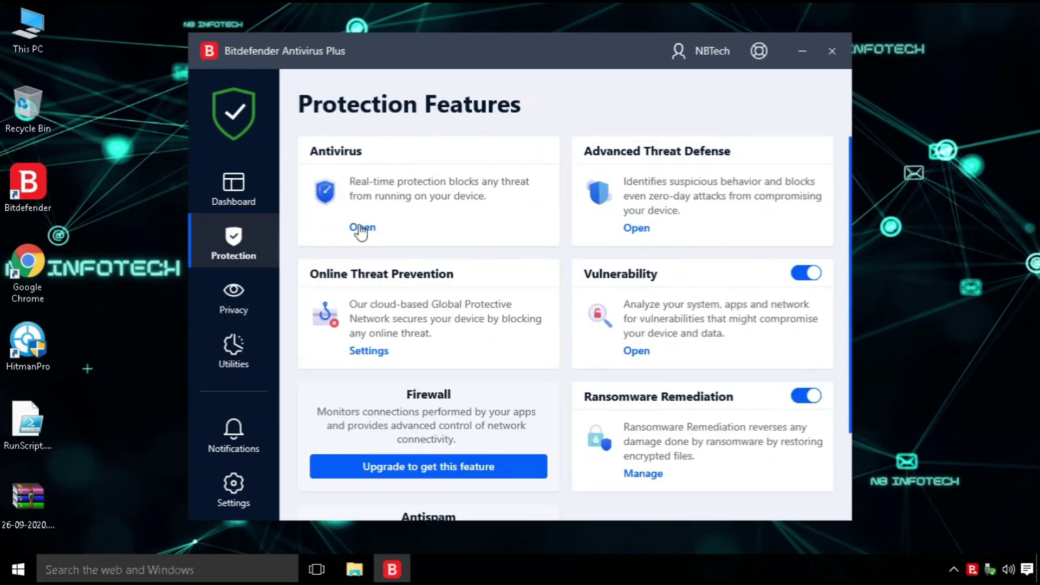
pyautogui.click(361, 228)
pyautogui.click(433, 166)
pyautogui.click(815, 216)
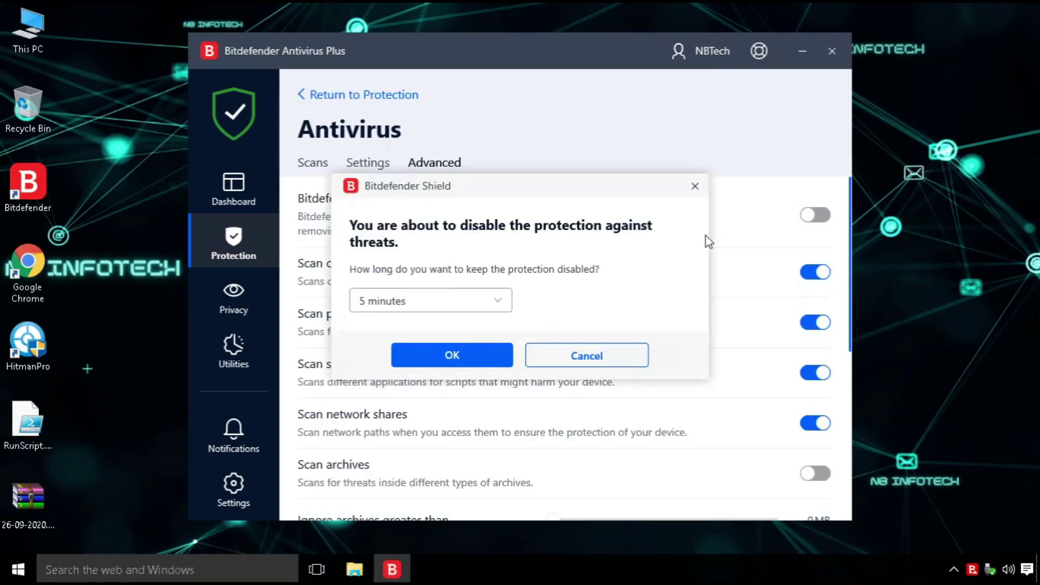
pyautogui.click(401, 297)
pyautogui.click(379, 452)
pyautogui.click(436, 355)
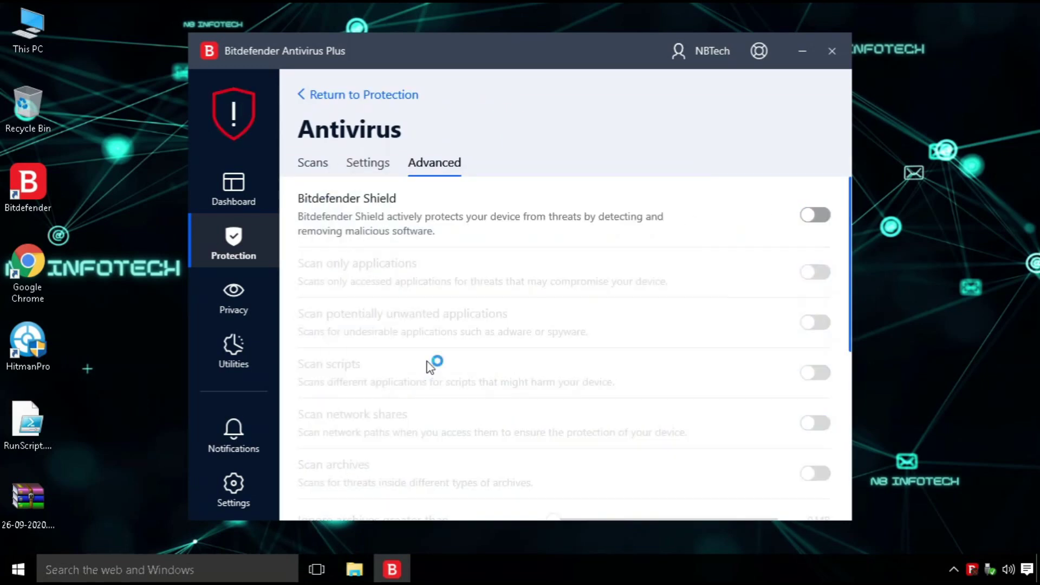
# Check the protection status, close Bitdefender, and extract 26-09-2020.rar onto the desktop
pyautogui.click(233, 188)
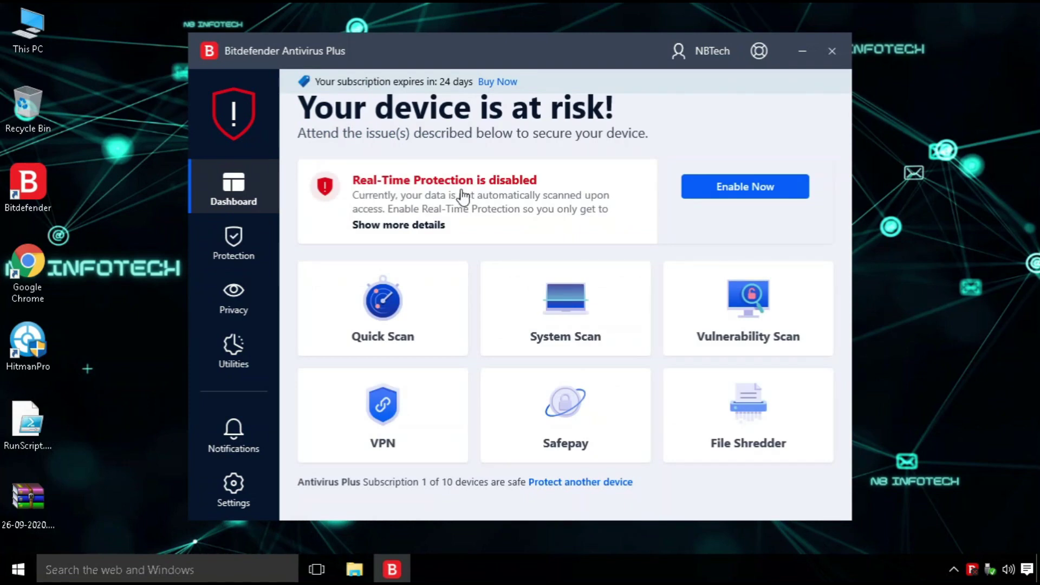
pyautogui.click(833, 61)
pyautogui.rightClick(34, 496)
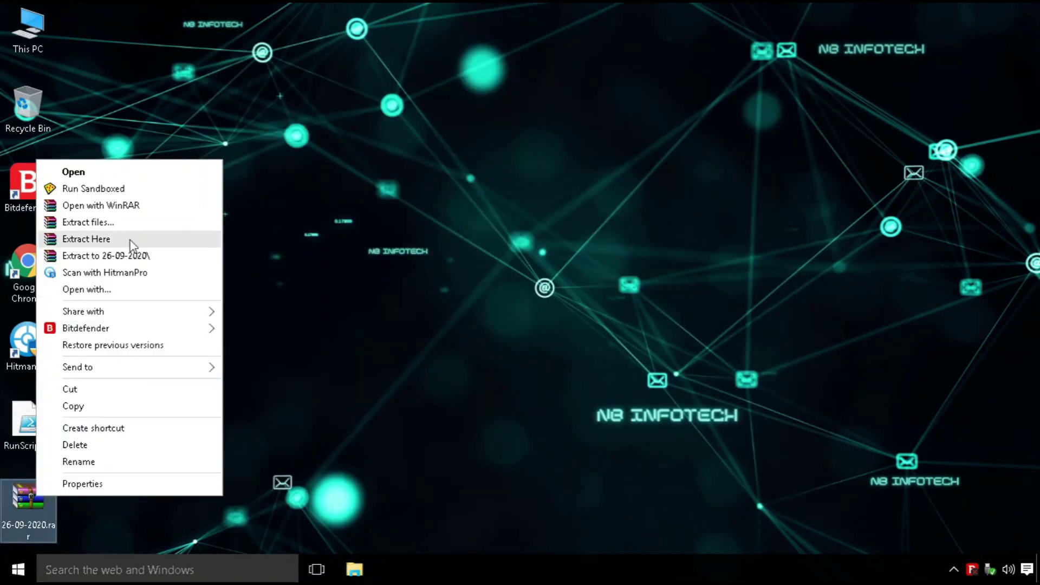
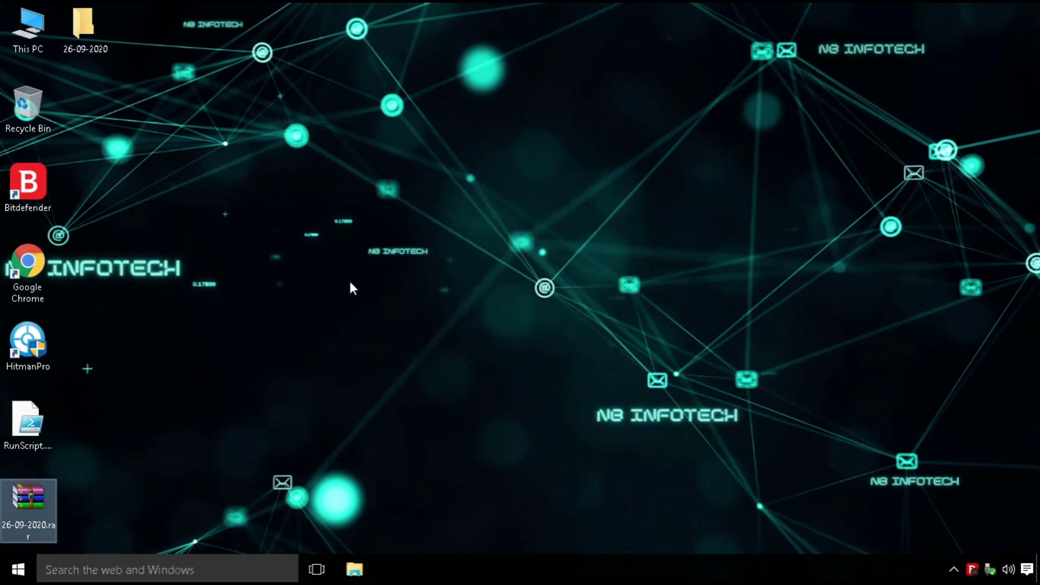
# Refresh the desktop from its context menu
pyautogui.rightClick(297, 182)
pyautogui.rightClick(305, 211)
pyautogui.click(312, 259)
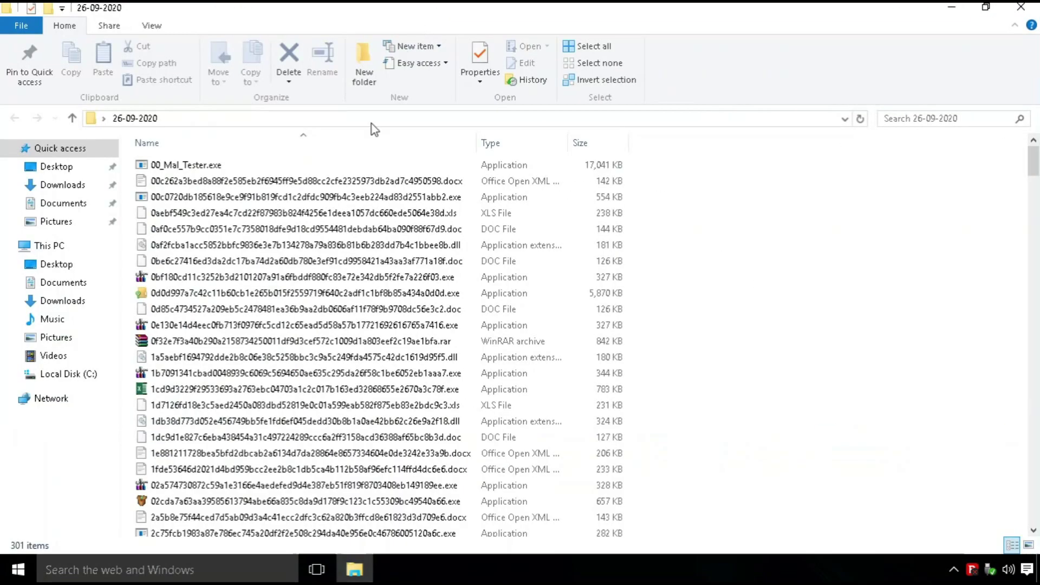
# Open the 26-09-2020 sample folder, sort the files by type and widen the Type column
pyautogui.doubleClick(440, 13)
pyautogui.click(205, 168)
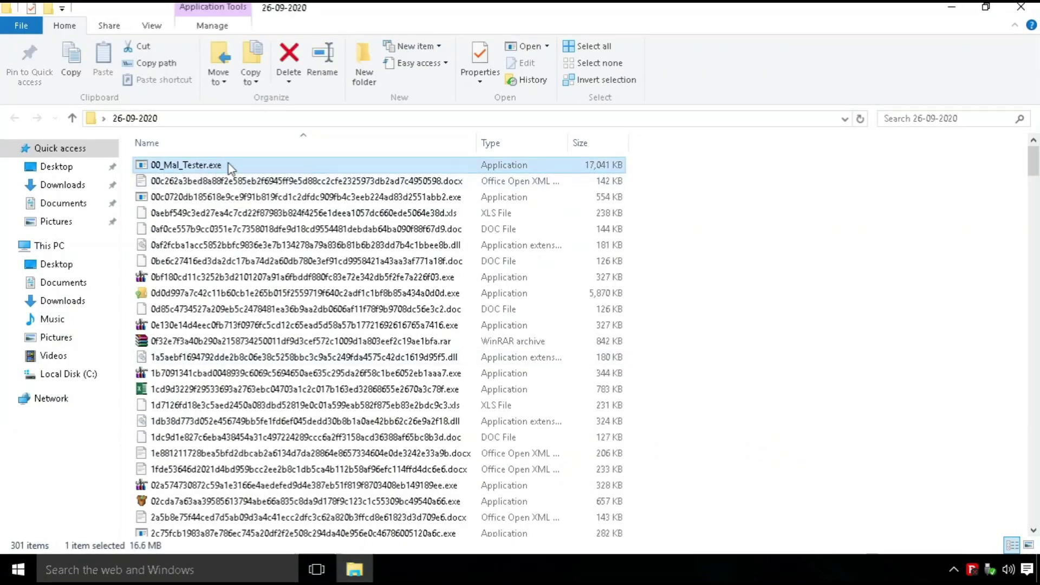
pyautogui.click(545, 143)
pyautogui.click(499, 167)
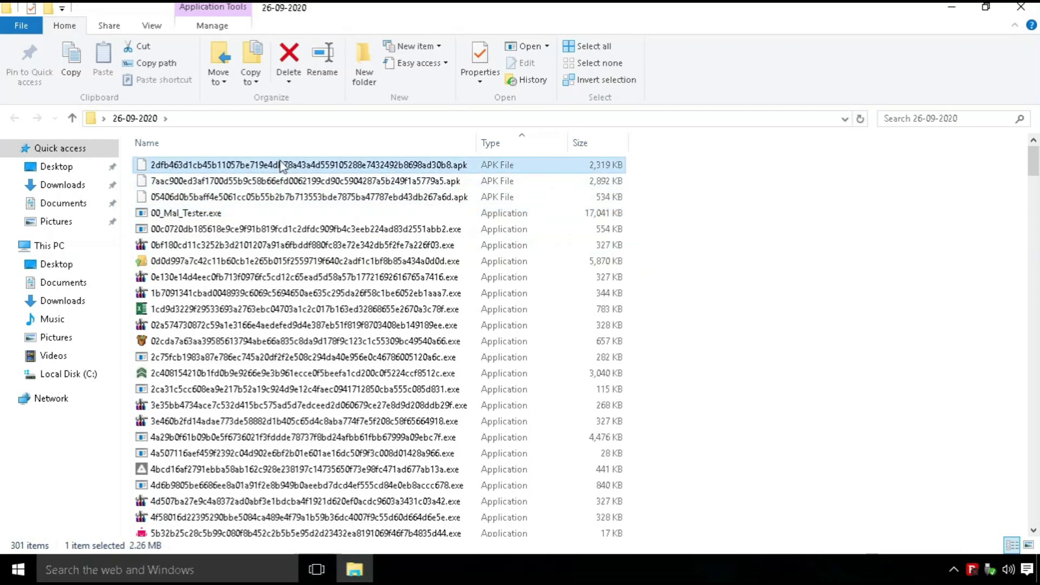
pyautogui.click(508, 195)
pyautogui.scroll(-2, 628, 187)
pyautogui.click(506, 163)
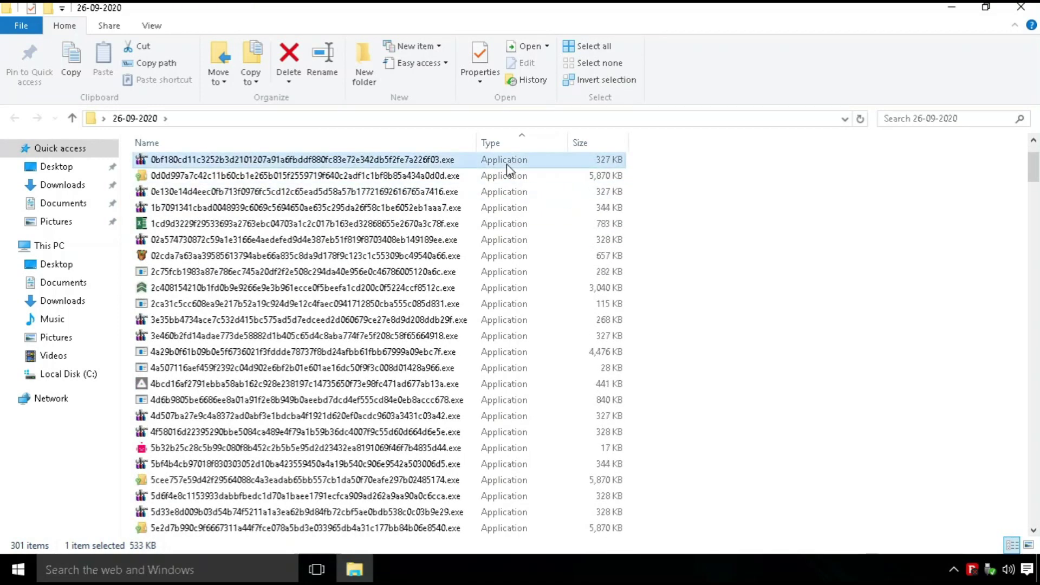
pyautogui.scroll(-20, 586, 236)
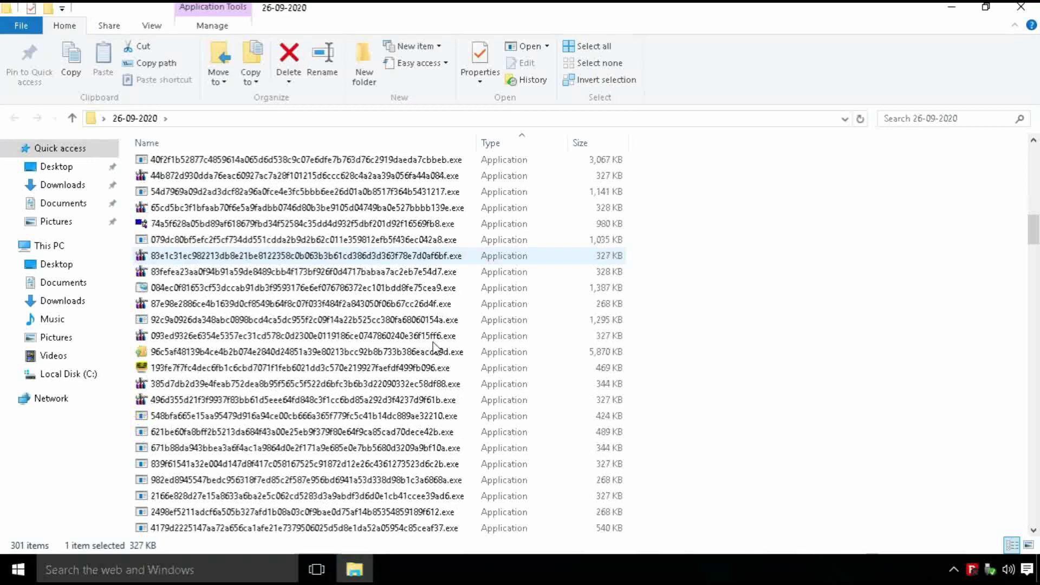
pyautogui.scroll(-20, 465, 303)
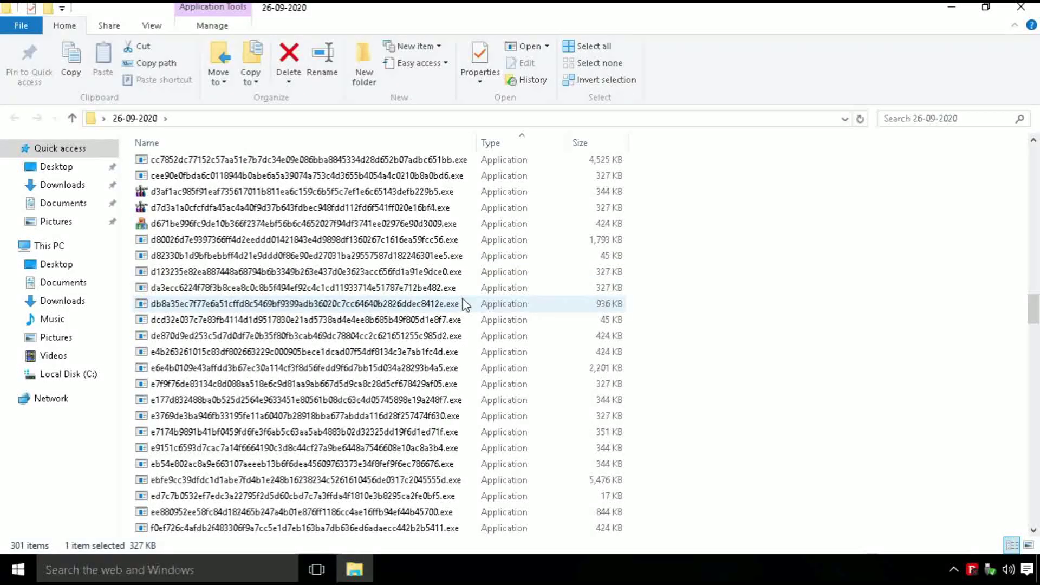
pyautogui.scroll(-20, 465, 305)
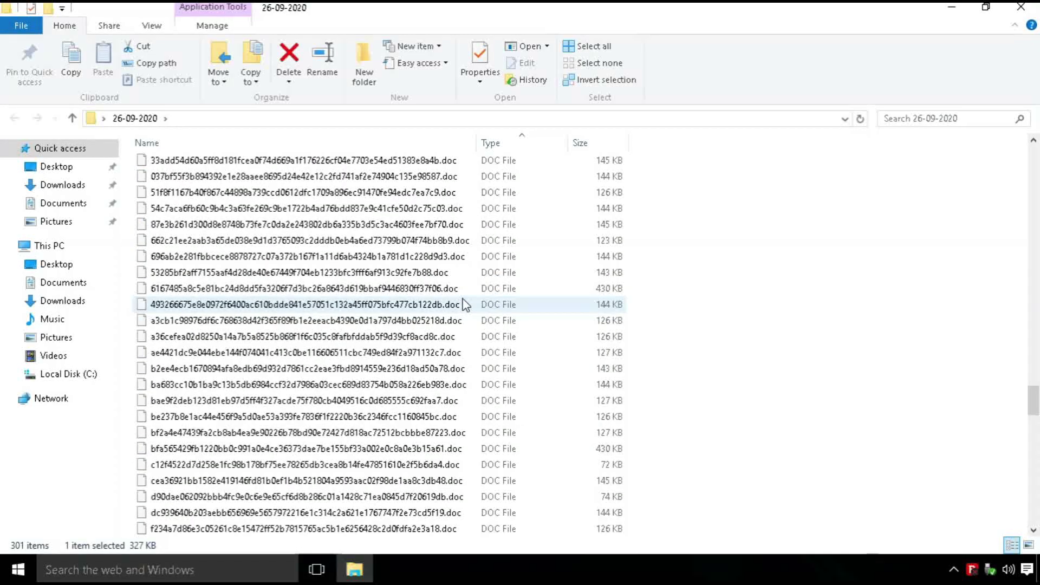
pyautogui.scroll(2, 465, 304)
pyautogui.click(466, 273)
pyautogui.scroll(4, 465, 273)
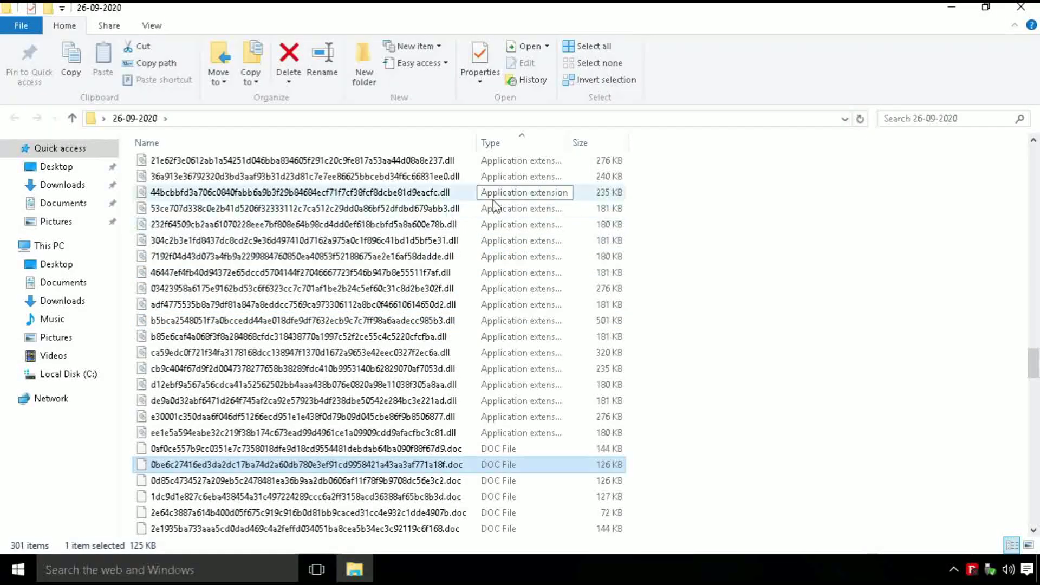
pyautogui.doubleClick(567, 143)
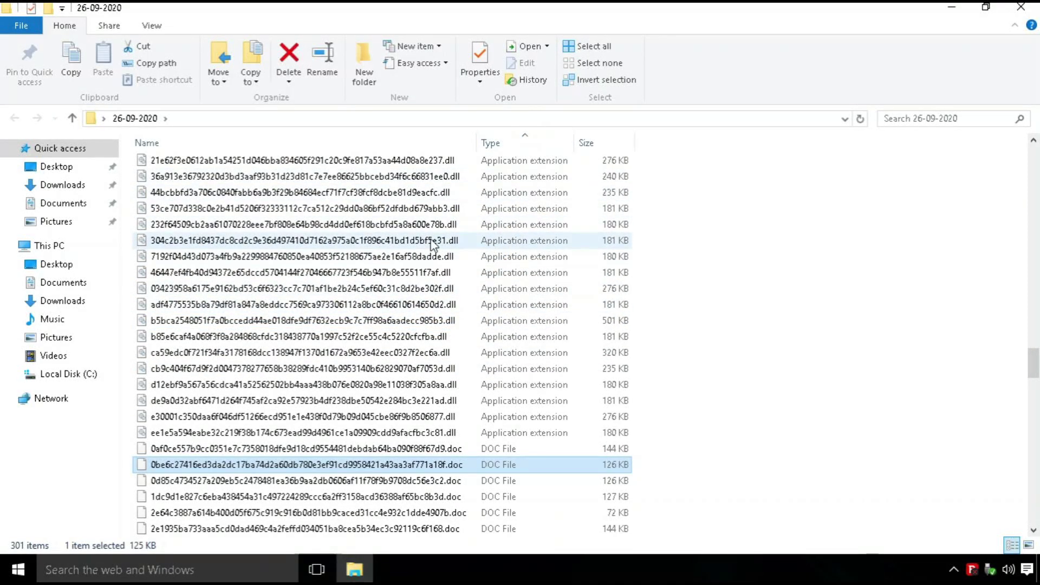
# Review the ELF, .docx, .ppt, .rtf, unknown-type, batch, .gz, .xls and .xlsx samples
pyautogui.scroll(-10, 547, 287)
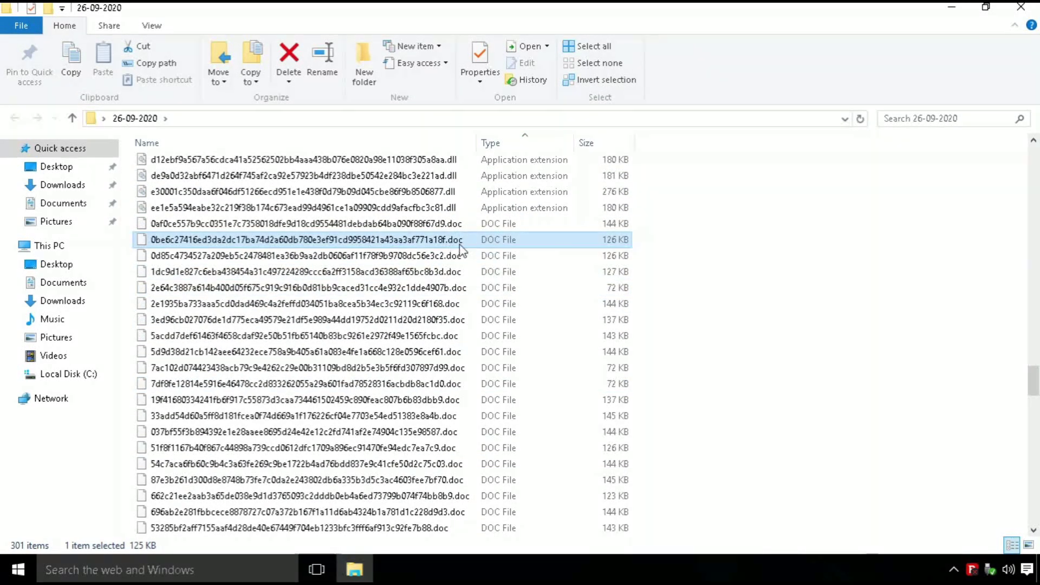
pyautogui.scroll(-6, 547, 305)
pyautogui.click(504, 287)
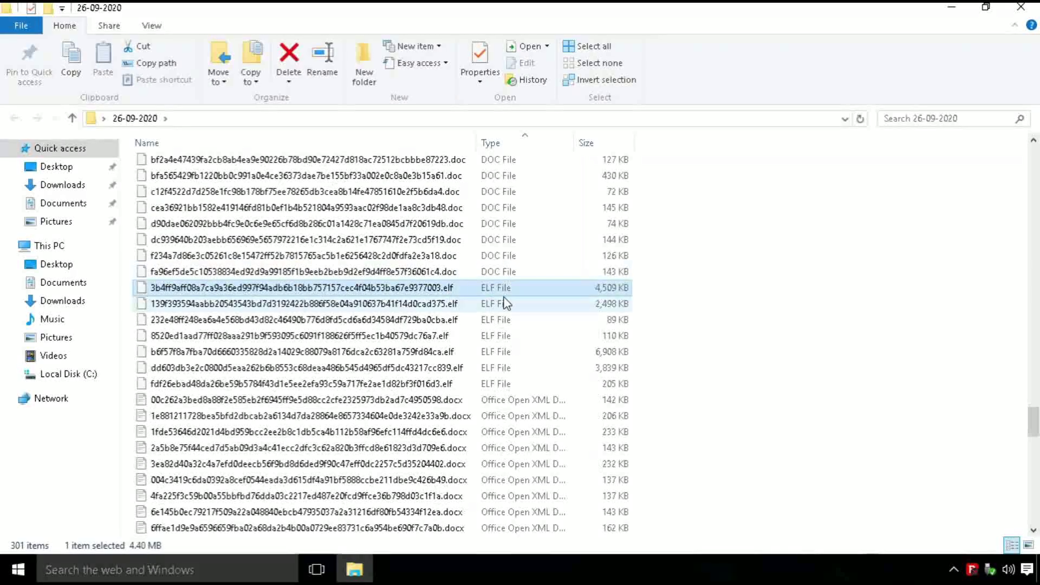
pyautogui.click(505, 368)
pyautogui.scroll(-4, 507, 374)
pyautogui.click(531, 210)
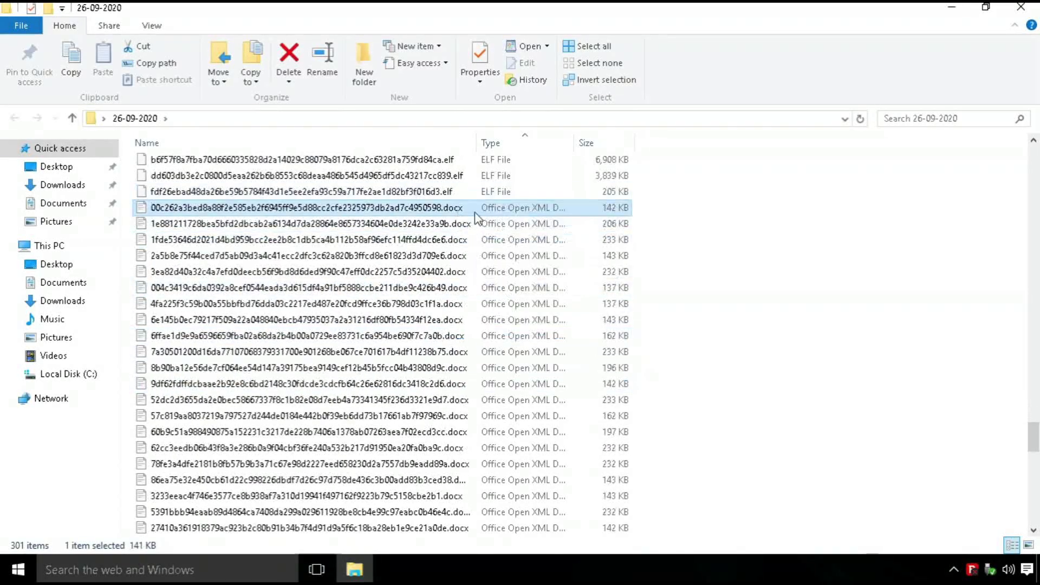
pyautogui.scroll(-3, 465, 320)
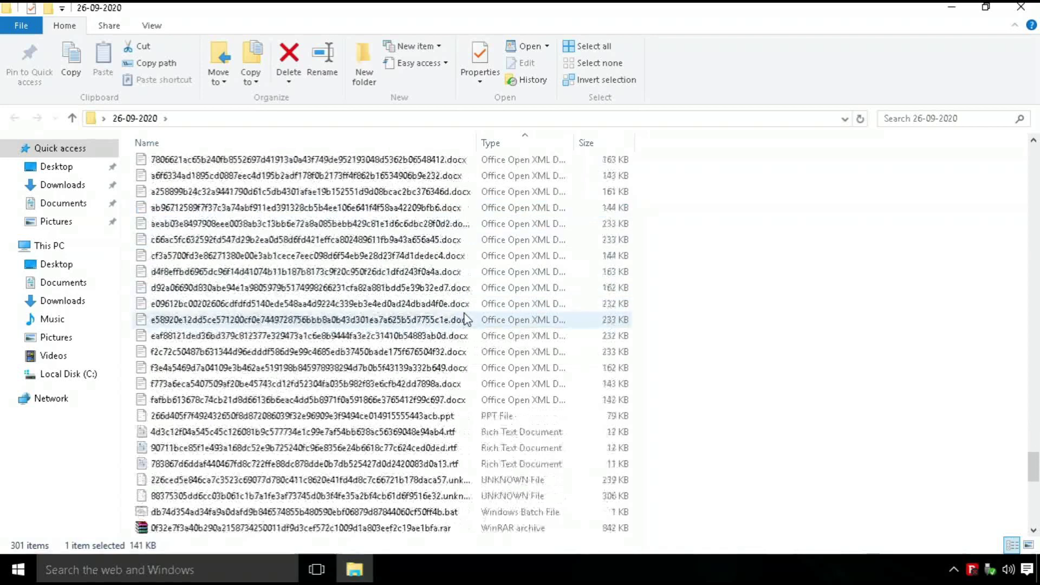
pyautogui.scroll(-3, 466, 319)
pyautogui.click(532, 276)
pyautogui.click(470, 287)
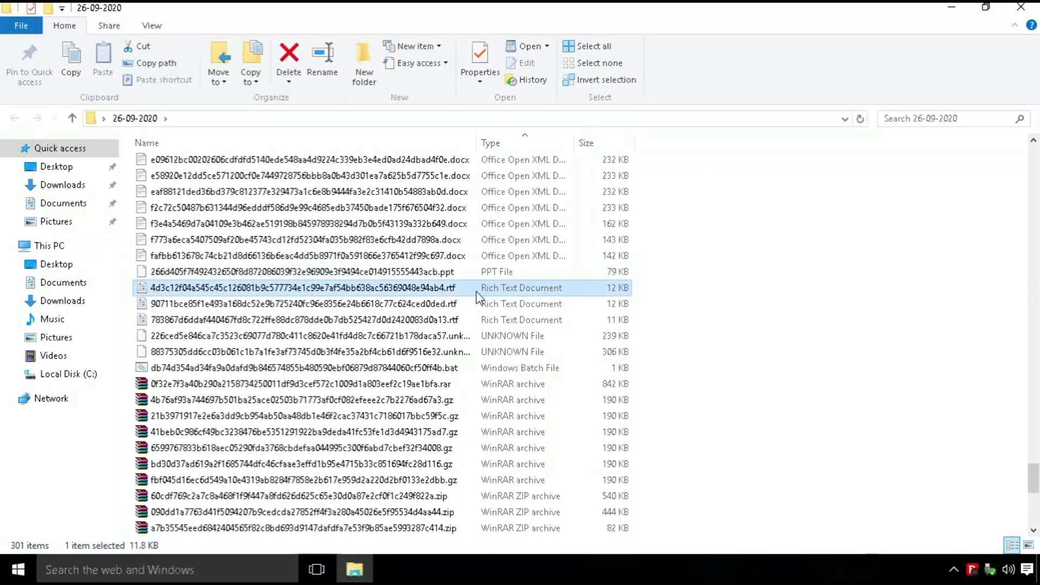
pyautogui.click(464, 352)
pyautogui.click(480, 336)
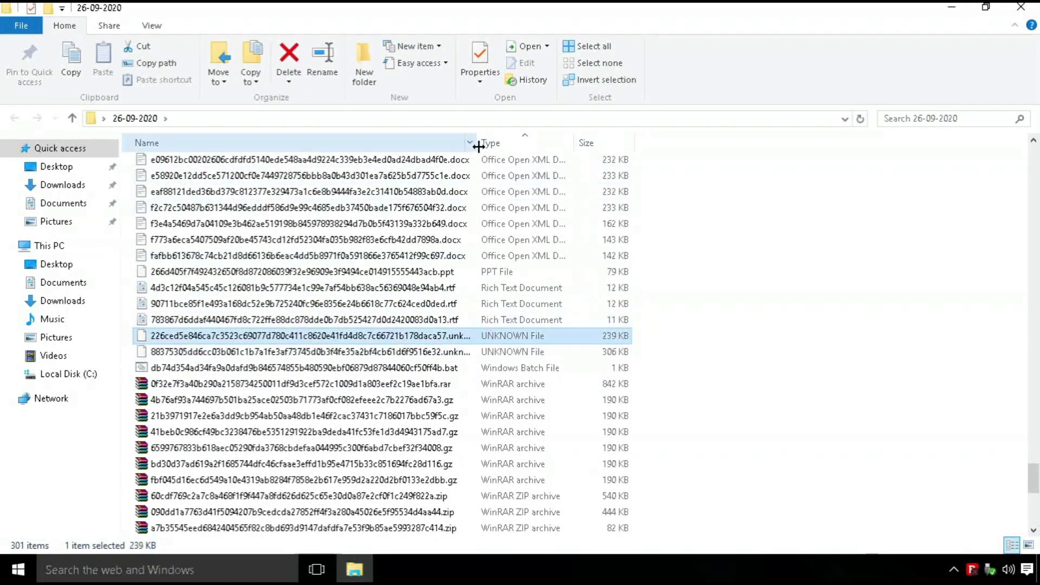
pyautogui.moveTo(476, 142); pyautogui.dragTo(505, 142)
pyautogui.scroll(-3, 493, 305)
pyautogui.click(458, 211)
pyautogui.click(458, 222)
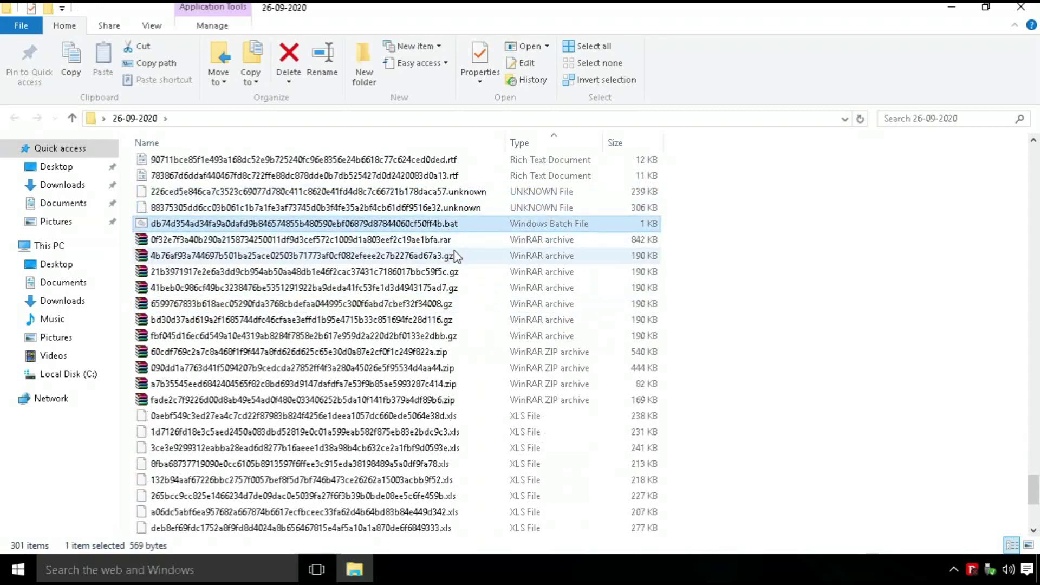
pyautogui.click(456, 256)
pyautogui.scroll(-4, 457, 281)
pyautogui.click(463, 272)
pyautogui.click(460, 240)
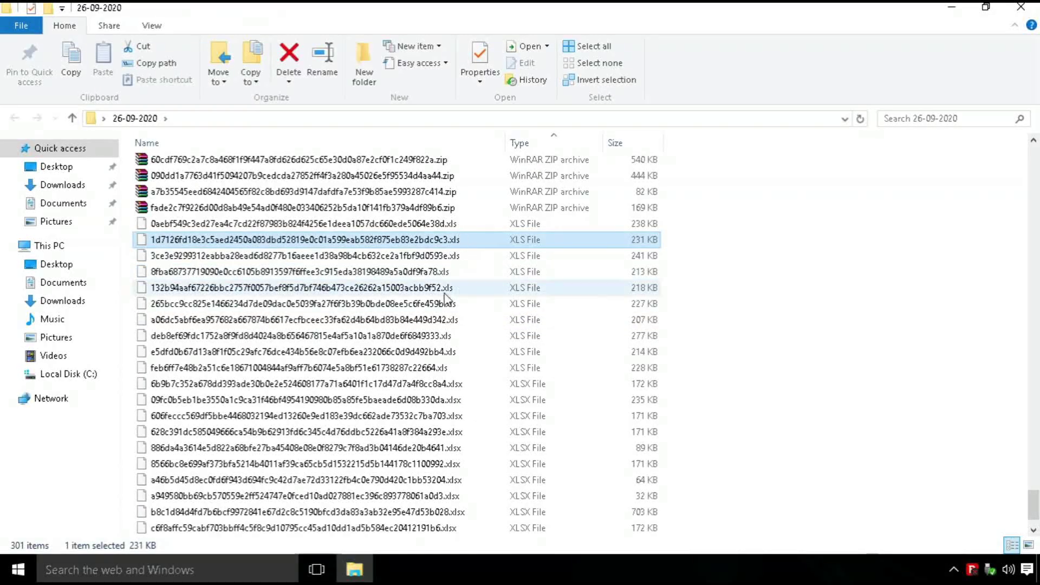
pyautogui.scroll(-1, 506, 341)
pyautogui.click(538, 336)
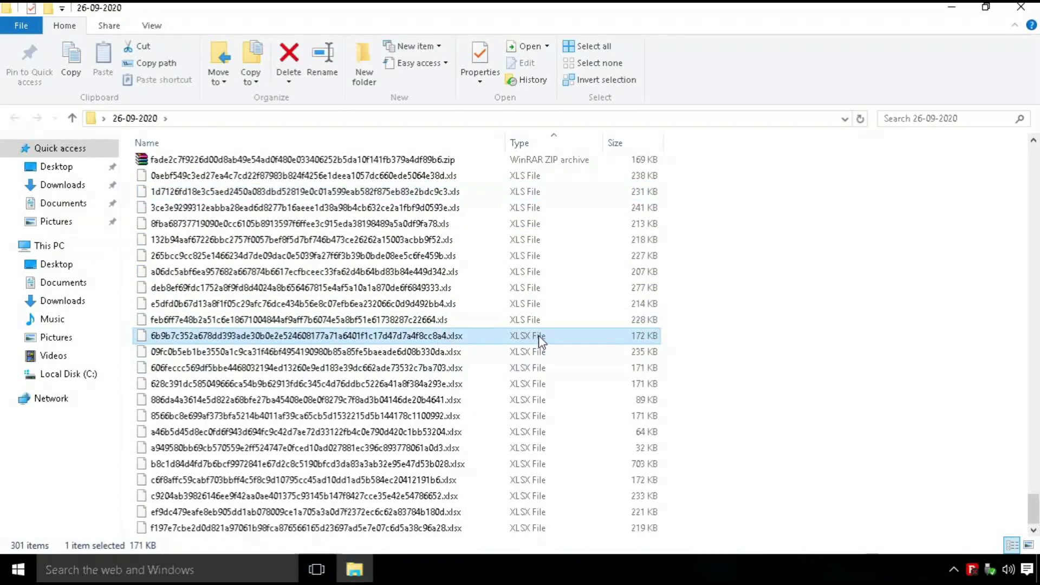
pyautogui.click(433, 528)
pyautogui.scroll(11, 443, 373)
pyautogui.scroll(15, 443, 373)
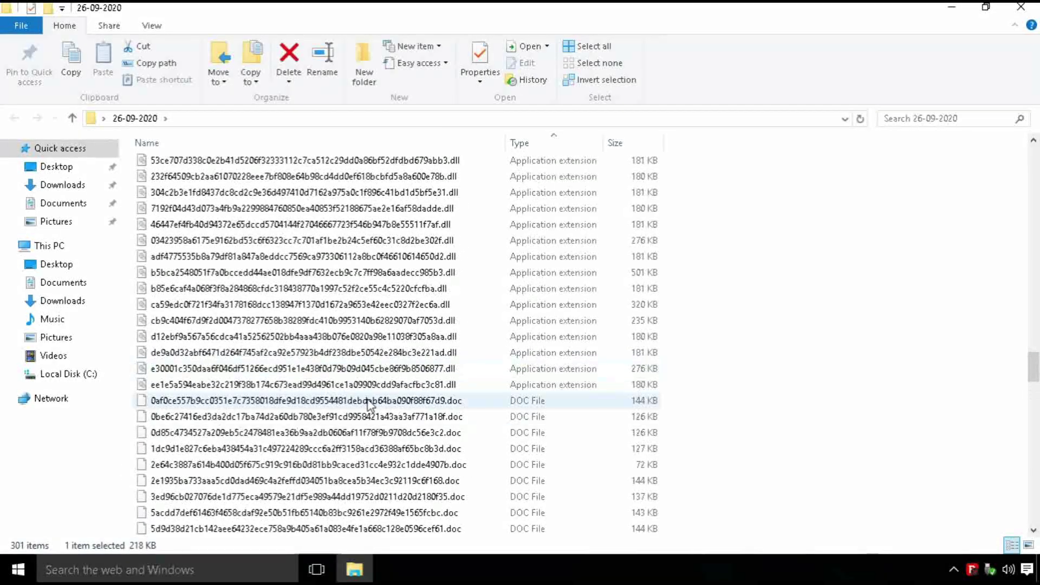
# Select all 301 sample files to check the count, then close the folder
pyautogui.hotkey('ctrl', 'a')
pyautogui.scroll(2, 246, 331)
pyautogui.scroll(20, 247, 331)
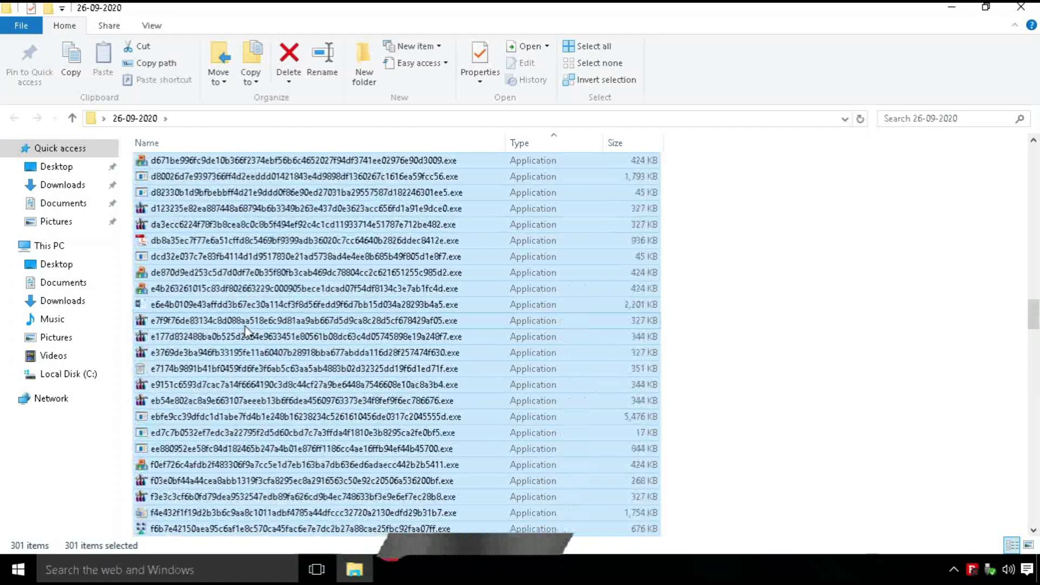
pyautogui.scroll(20, 236, 313)
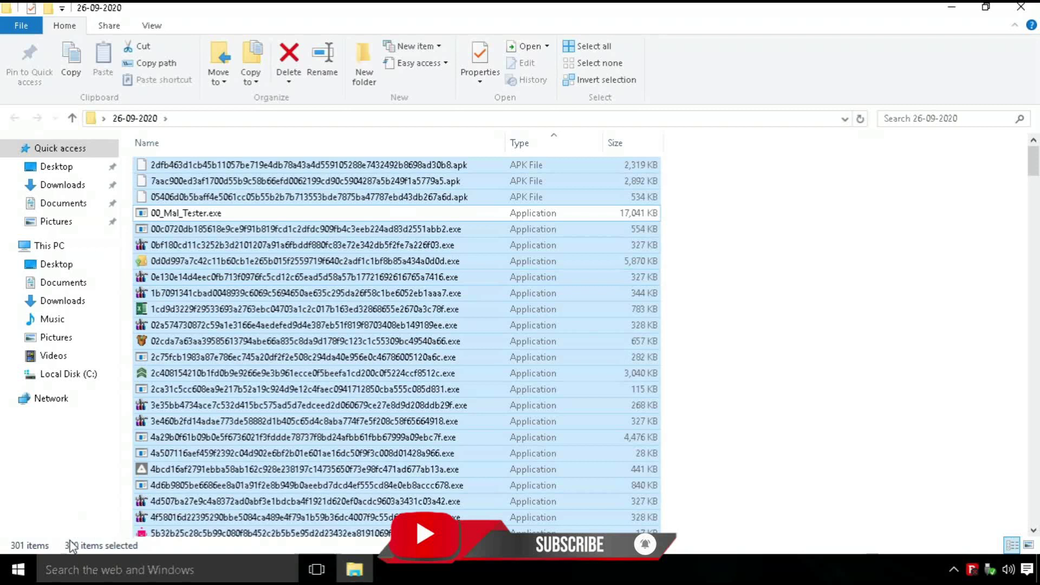
pyautogui.click(1020, 7)
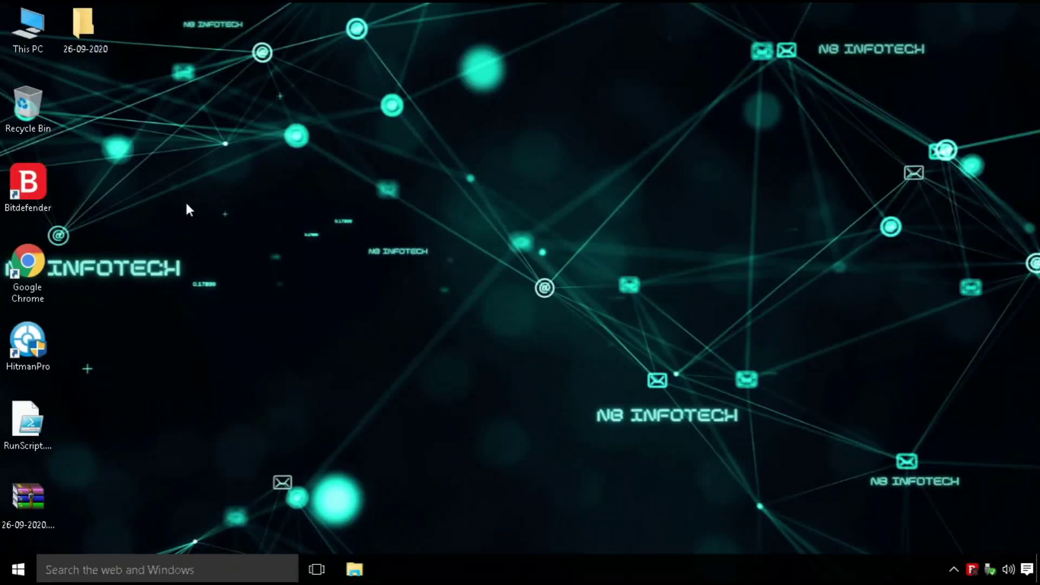
# Scan the 26-09-2020 folder with Bitdefender from its context menu
pyautogui.doubleClick(81, 43)
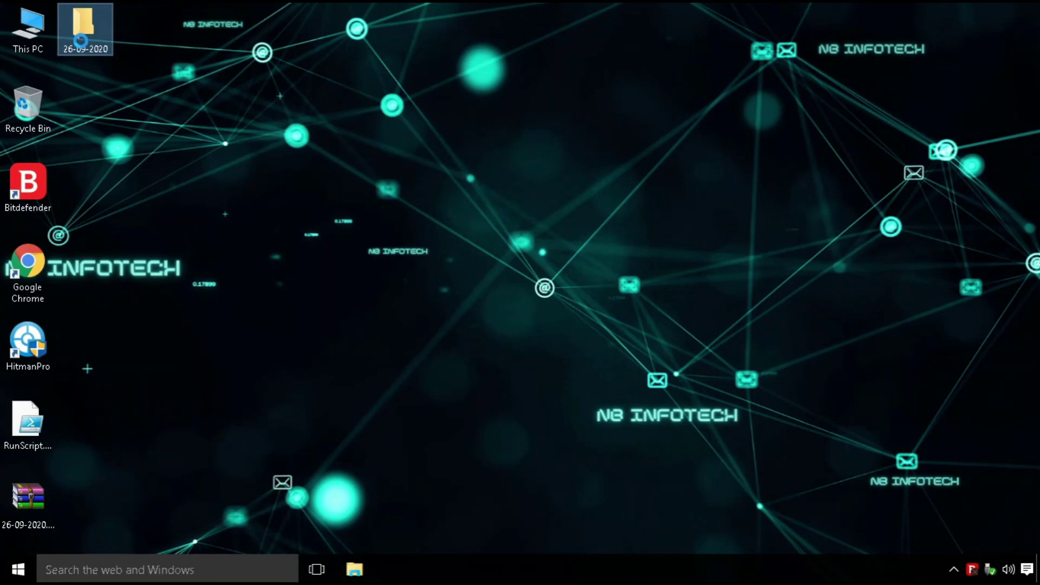
pyautogui.rightClick(80, 42)
pyautogui.moveTo(291, 160)
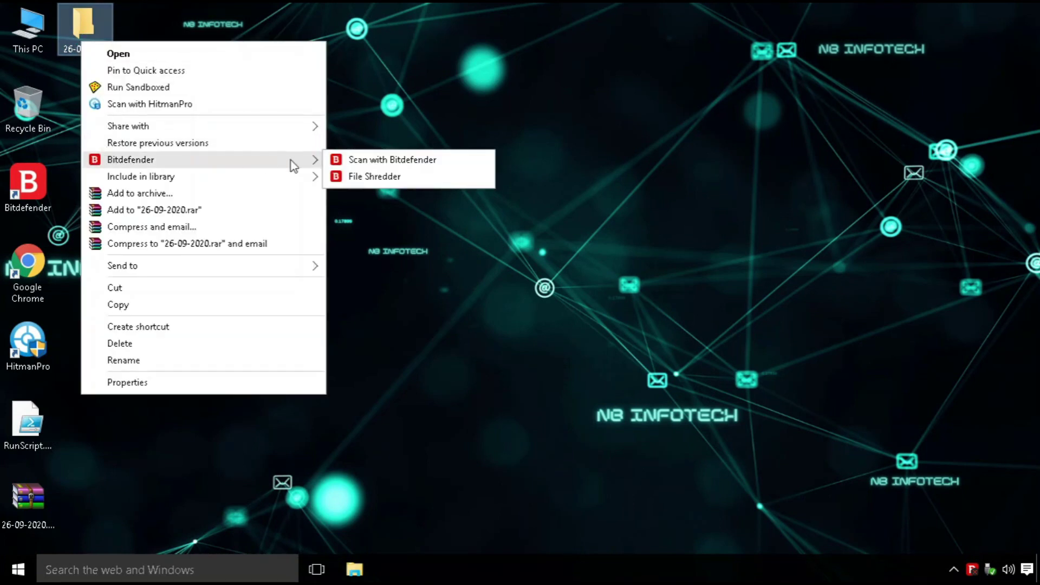
pyautogui.click(395, 161)
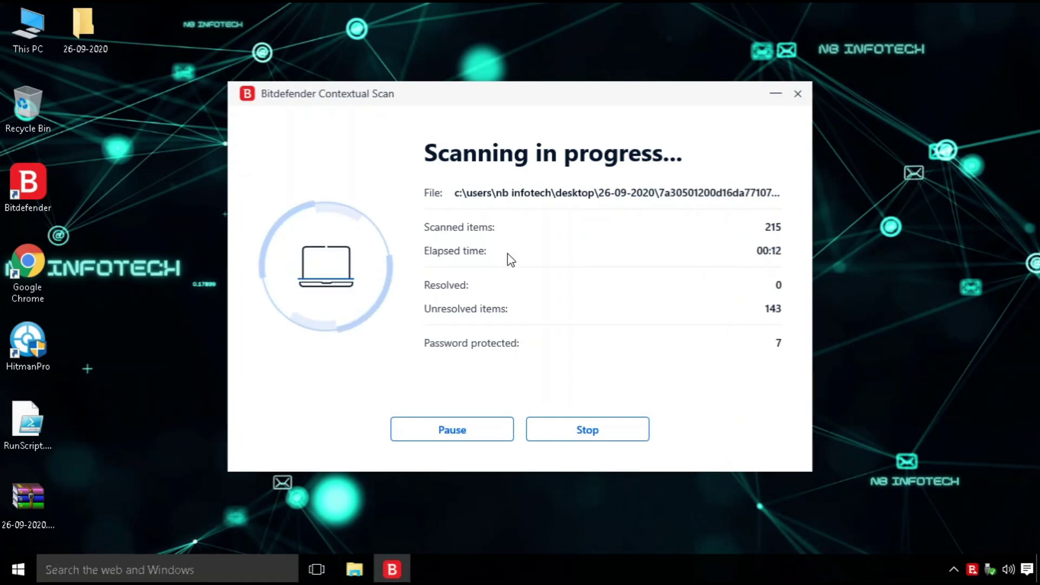
pyautogui.moveTo(490, 96); pyautogui.dragTo(453, 51)
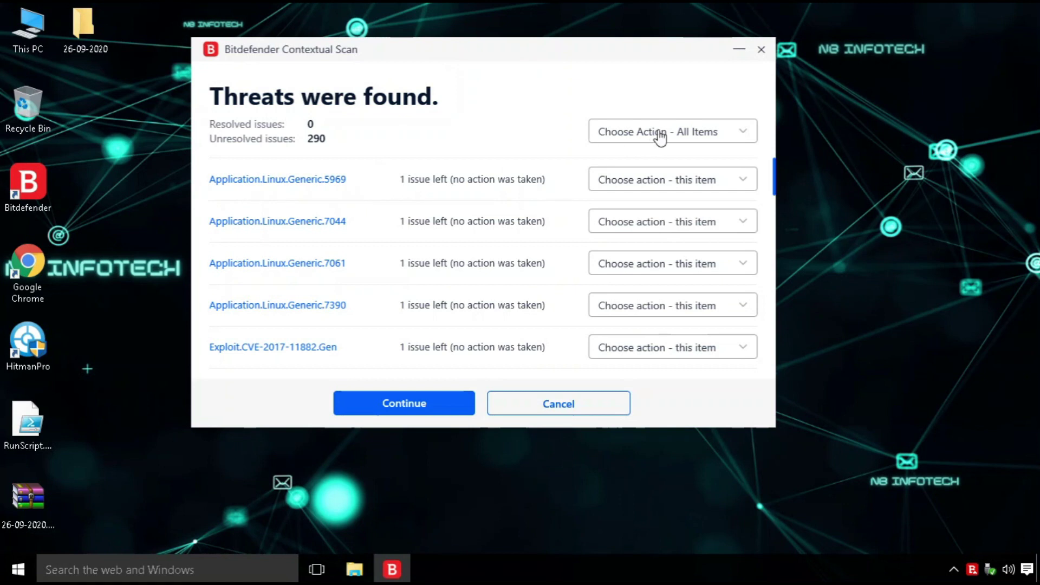
# Set the action for all detected items to Delete and continue removing them
pyautogui.click(660, 136)
pyautogui.click(648, 222)
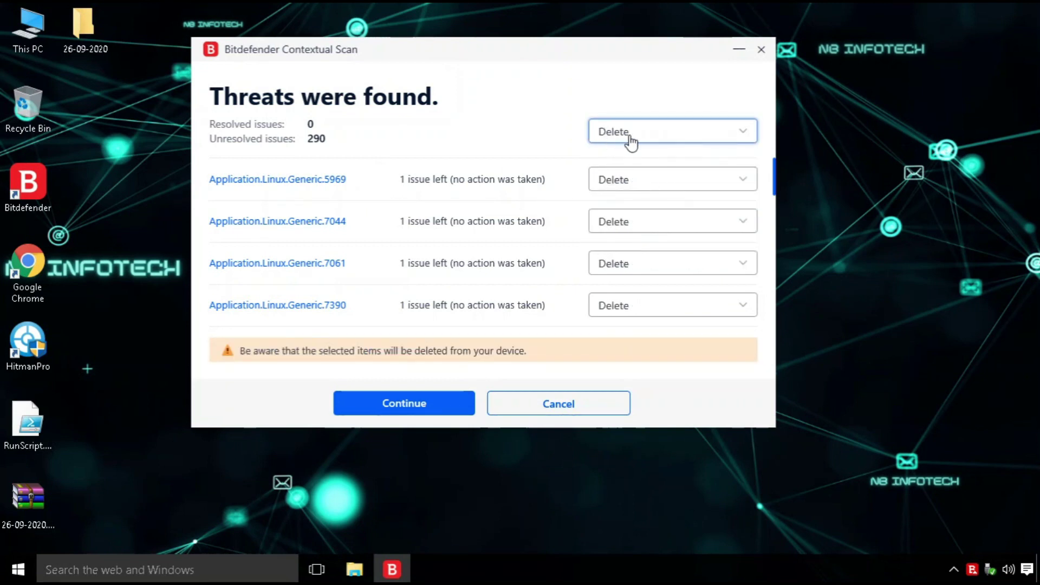
pyautogui.click(390, 404)
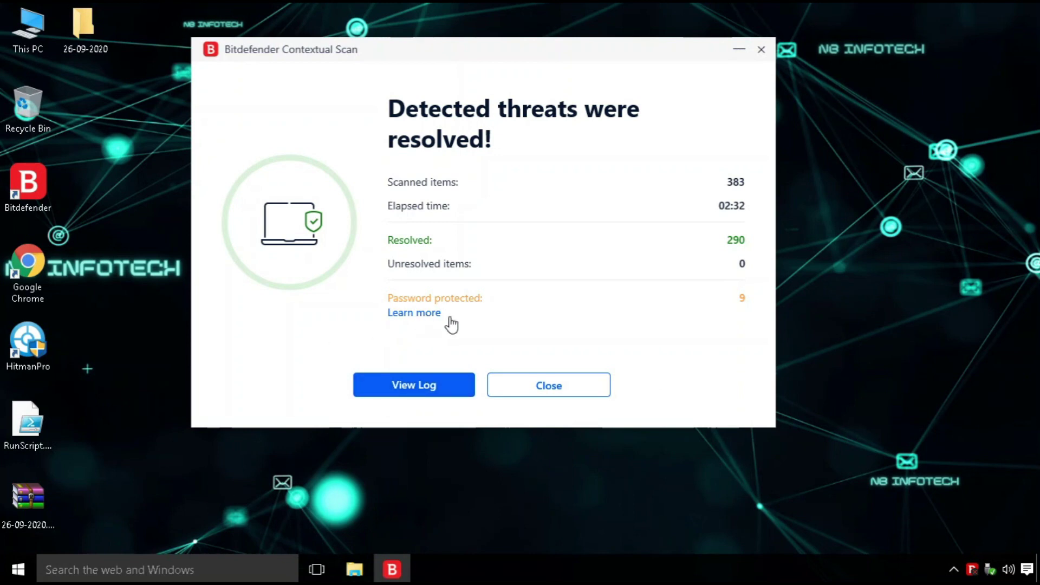
# Close the scan results and confirm only 12 files remain in the 26-09-2020 folder
pyautogui.click(545, 391)
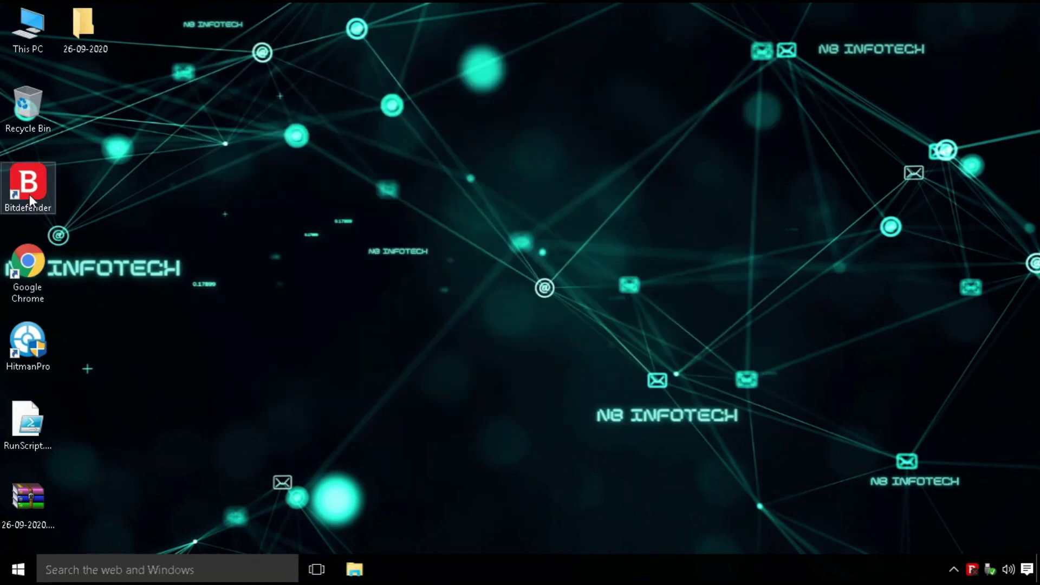
pyautogui.doubleClick(80, 36)
pyautogui.moveTo(177, 405); pyautogui.dragTo(271, 156)
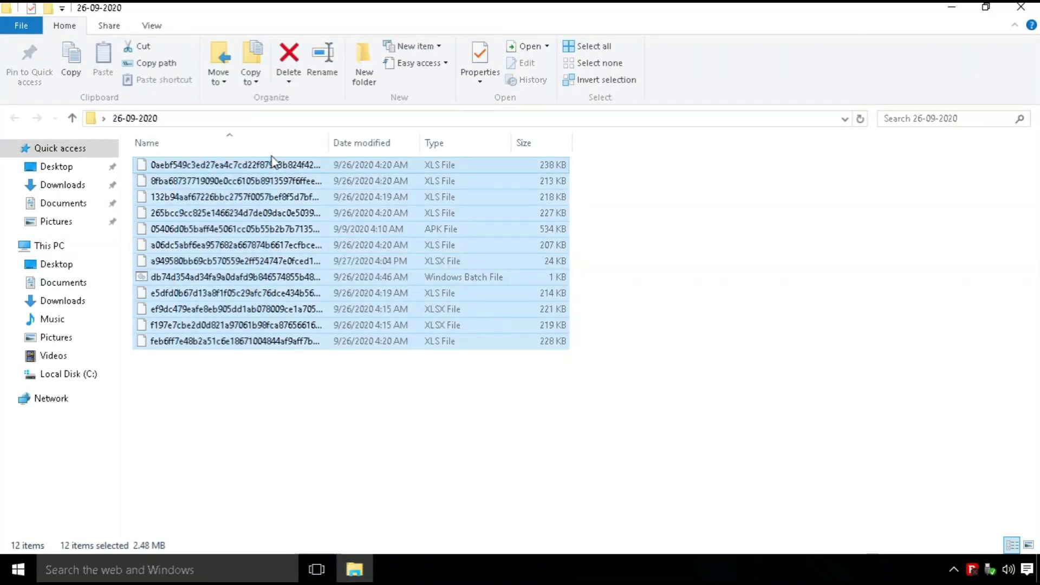
pyautogui.click(216, 385)
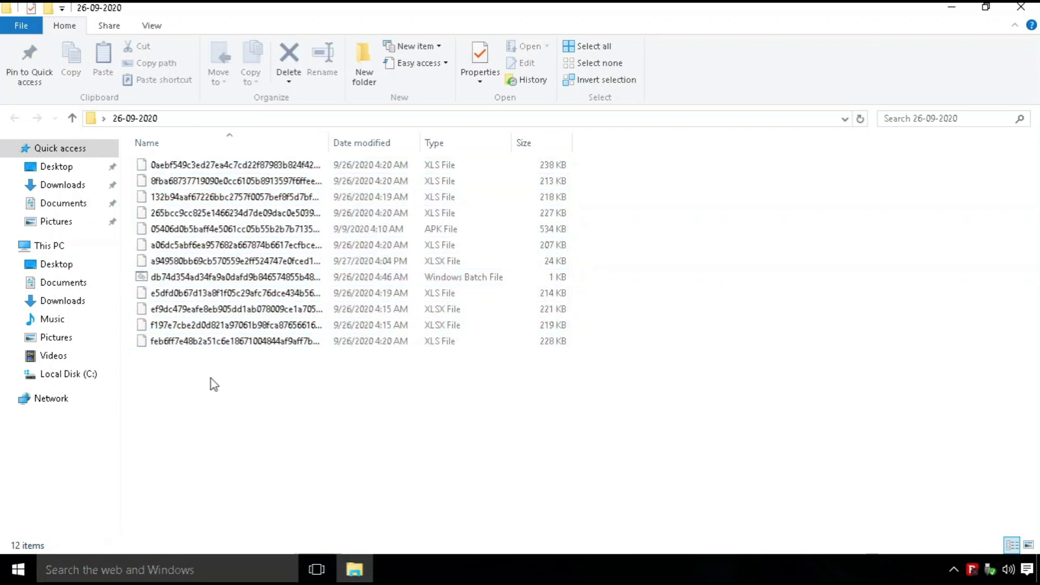
pyautogui.click(1033, 11)
# Open Bitdefender from the system tray and enable Real-Time Protection
pyautogui.rightClick(976, 566)
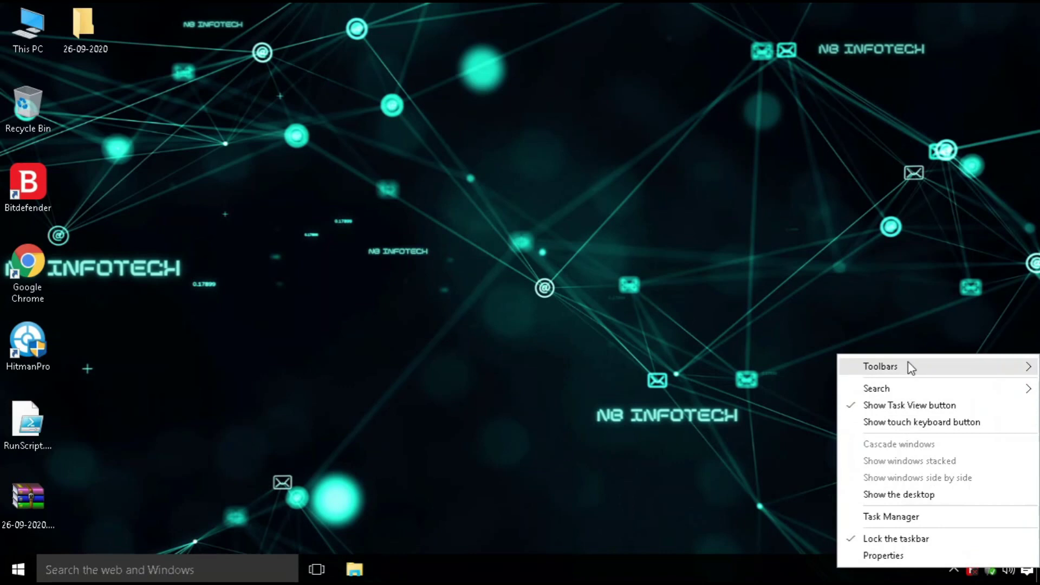
pyautogui.click(895, 539)
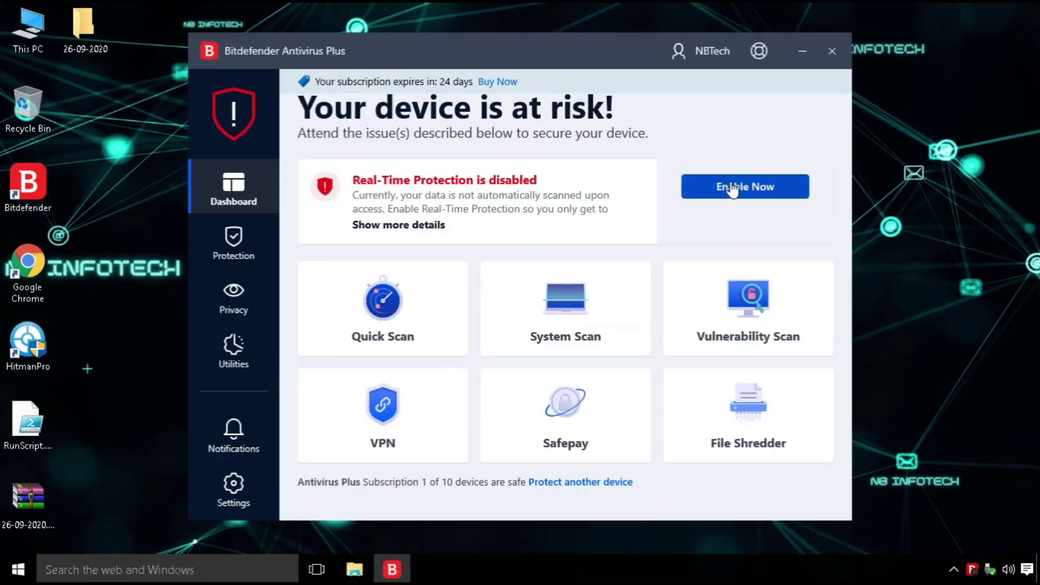
pyautogui.click(732, 187)
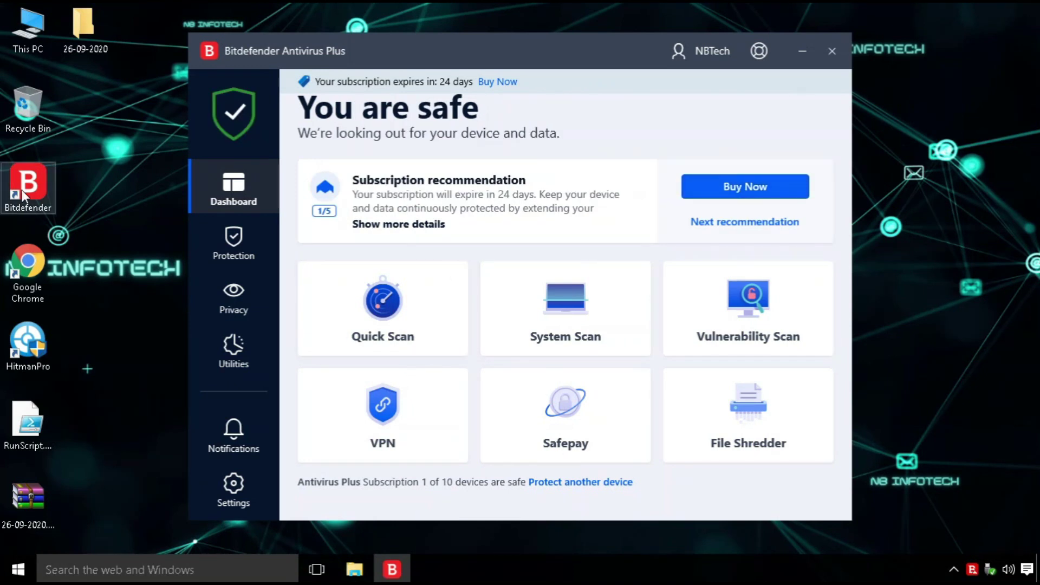
# Start a Bitdefender rescan of the 26-09-2020 folder, skipping all password-protected items
pyautogui.doubleClick(93, 25)
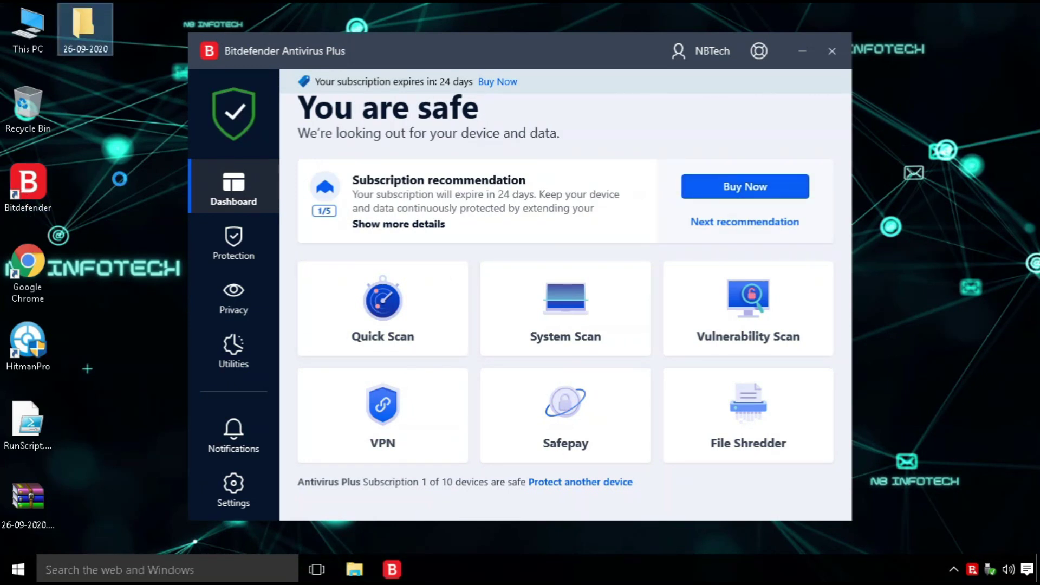
pyautogui.hotkey('shift', 'F10')
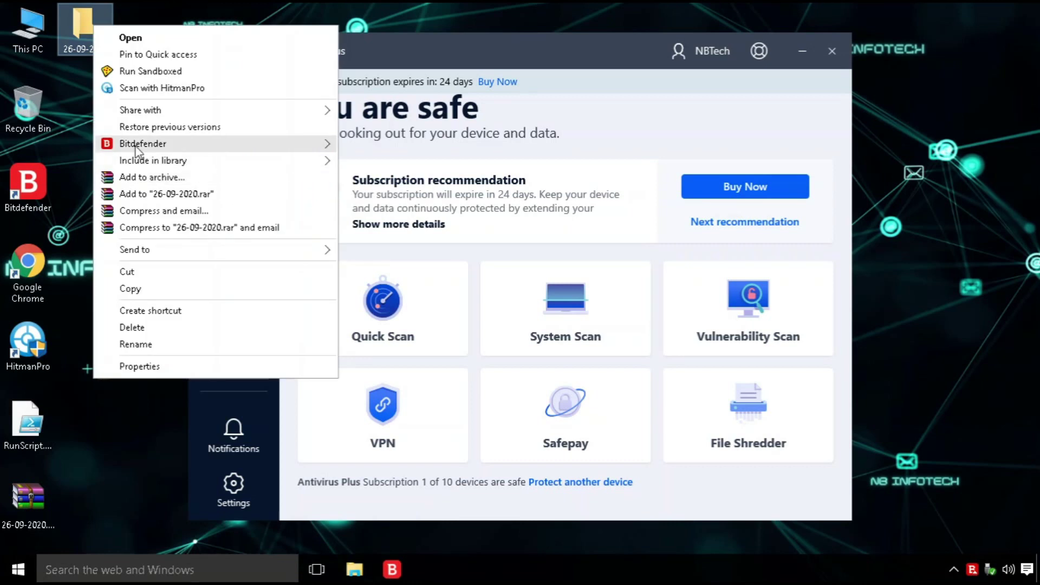
pyautogui.moveTo(132, 144)
pyautogui.click(382, 144)
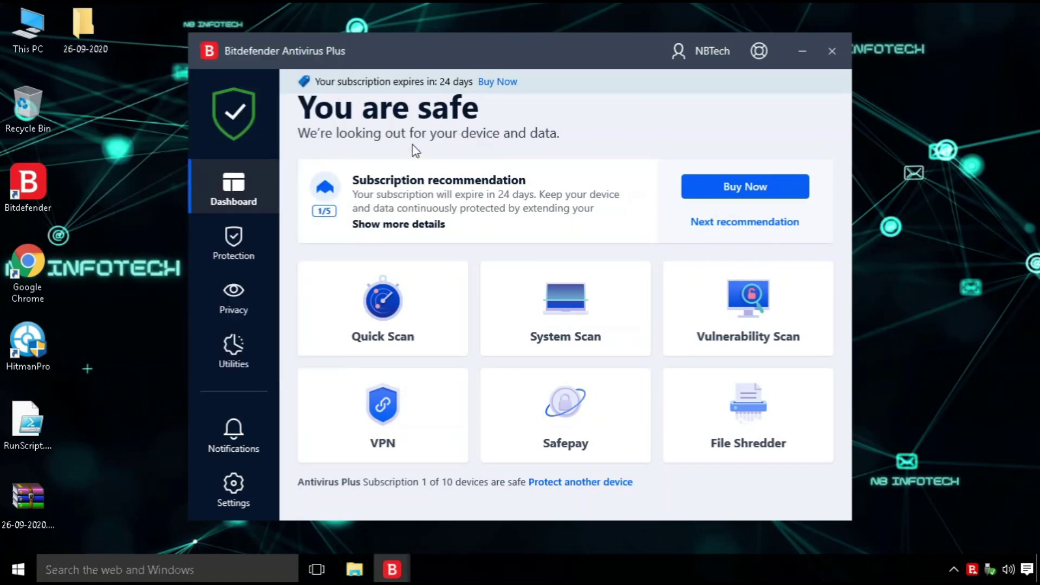
pyautogui.click(347, 337)
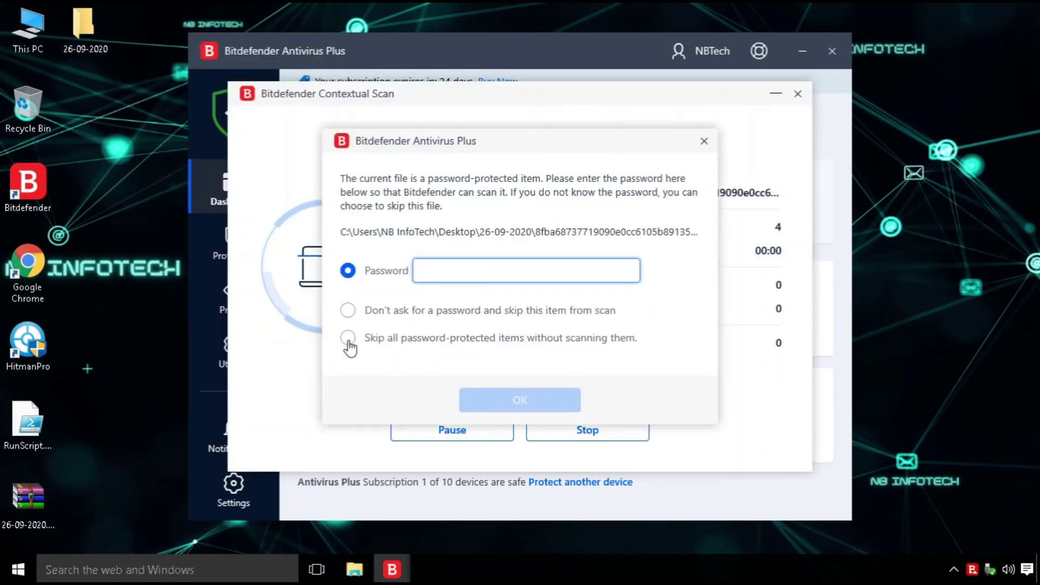
# Finish the rescan, read why password-protected files were skipped, and close the clean results
pyautogui.click(516, 400)
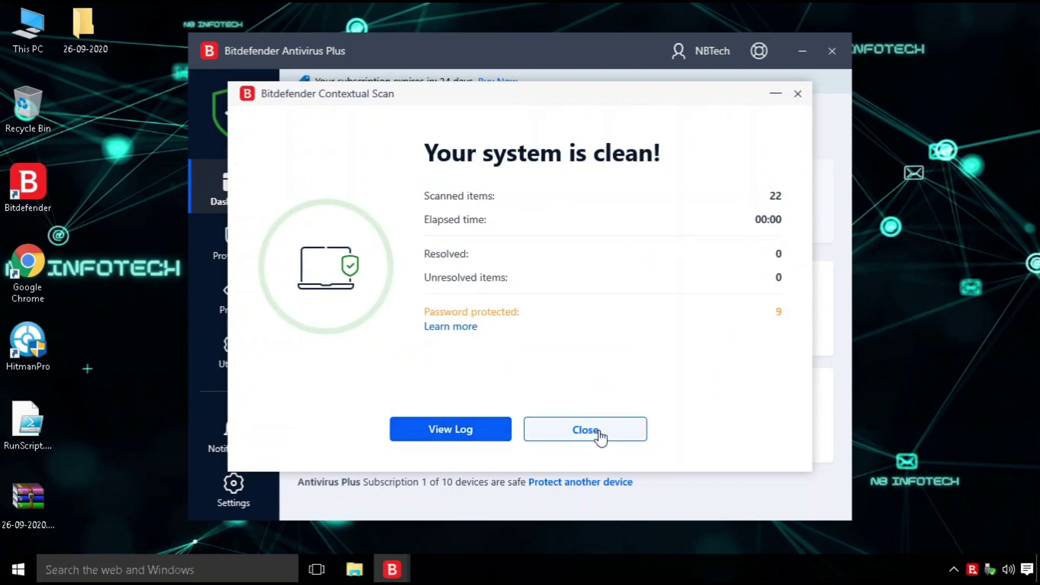
pyautogui.click(454, 328)
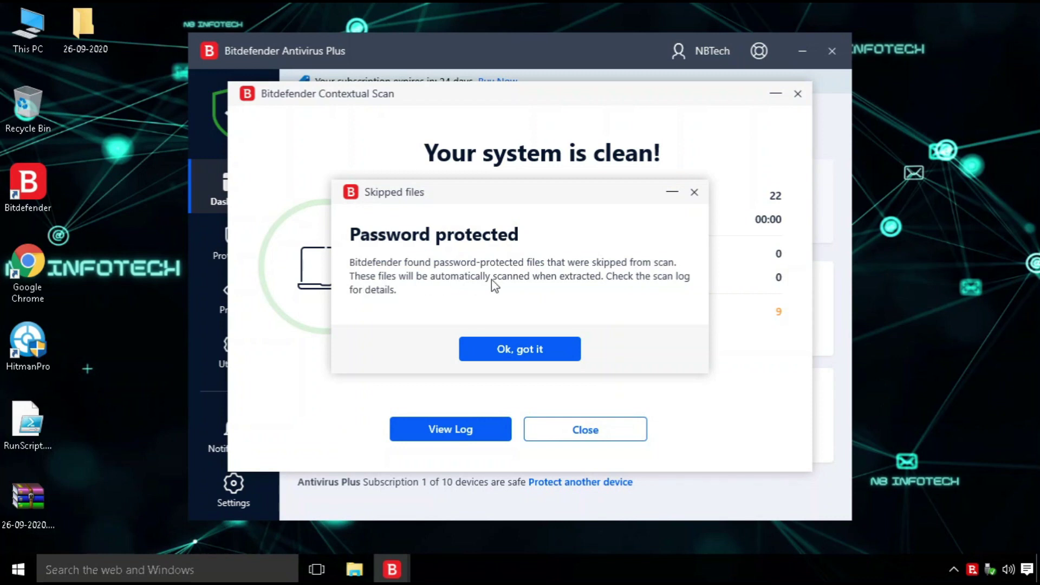
pyautogui.click(524, 341)
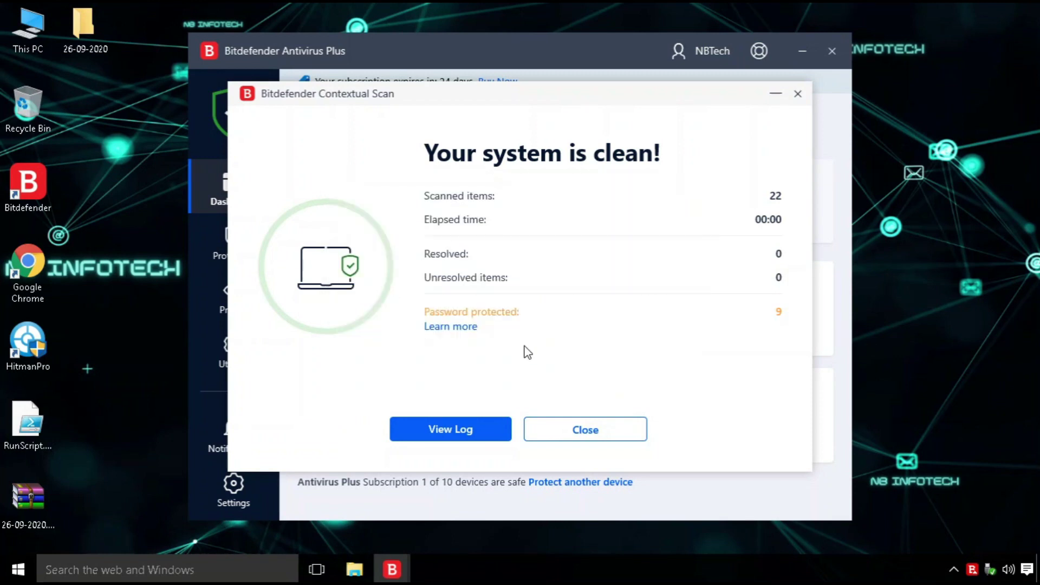
pyautogui.click(586, 430)
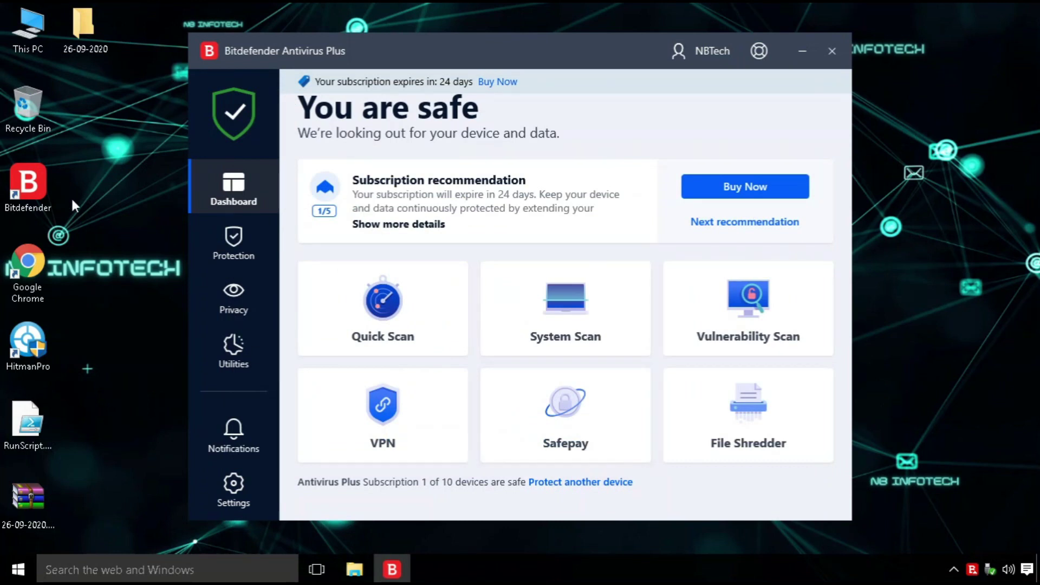
# Check the remaining files in the 26-09-2020 folder, then close it
pyautogui.doubleClick(86, 42)
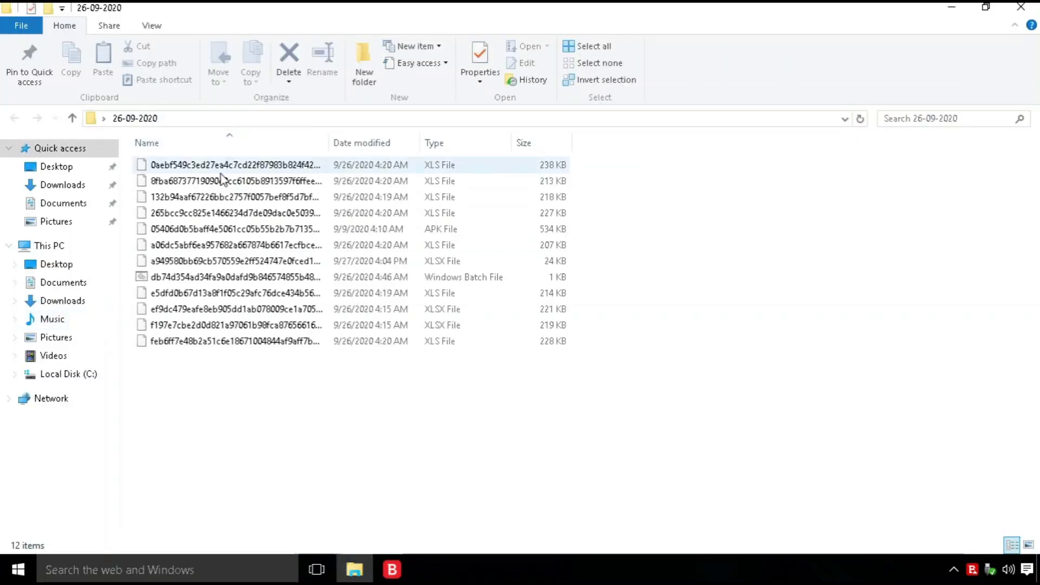
pyautogui.rightClick(347, 142)
pyautogui.press('Escape')
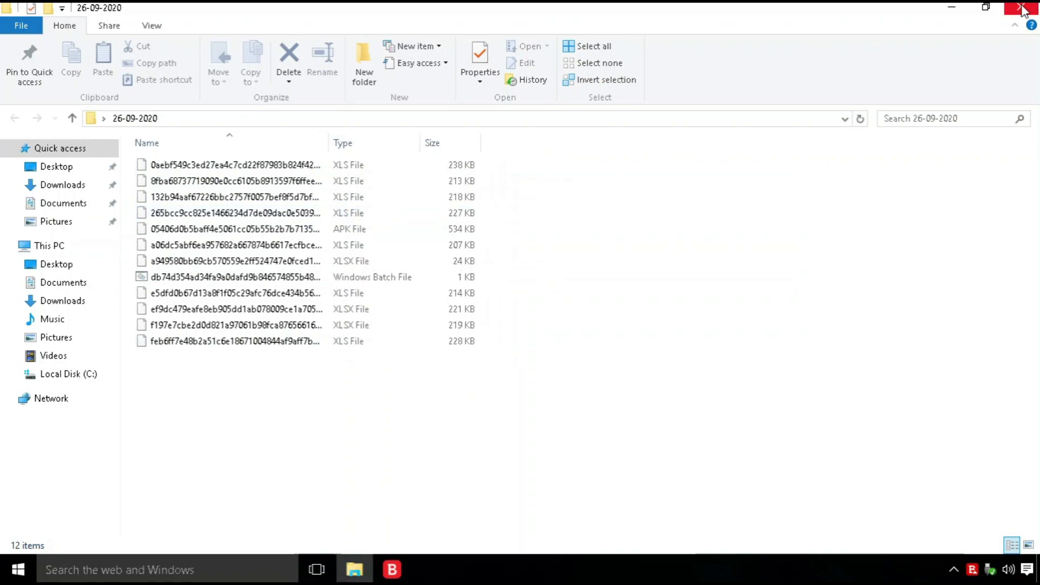
pyautogui.click(1021, 7)
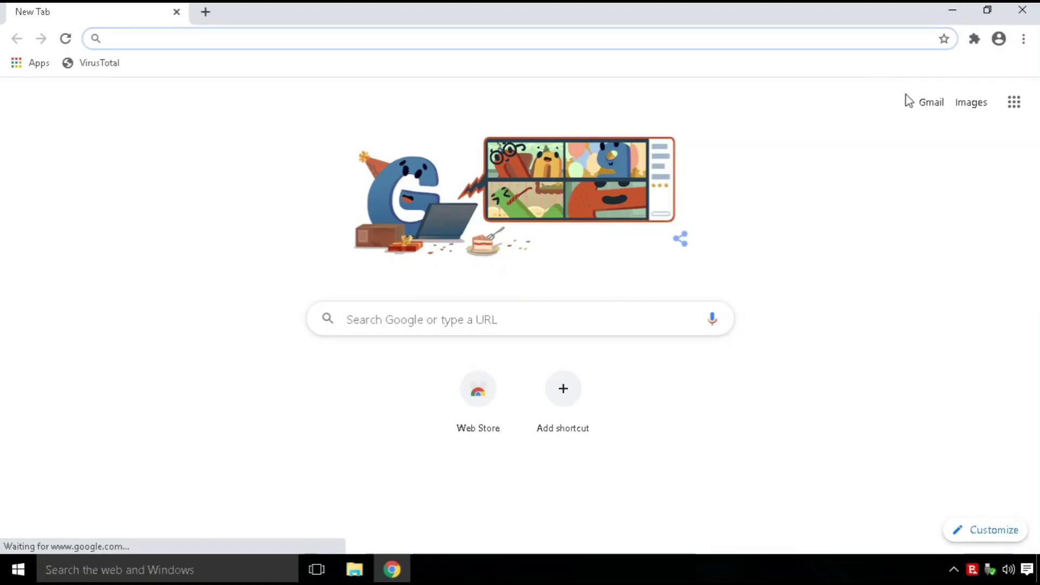
# Upload the APK sample from Desktop\26-09-2020 to VirusTotal for analysis
pyautogui.click(90, 64)
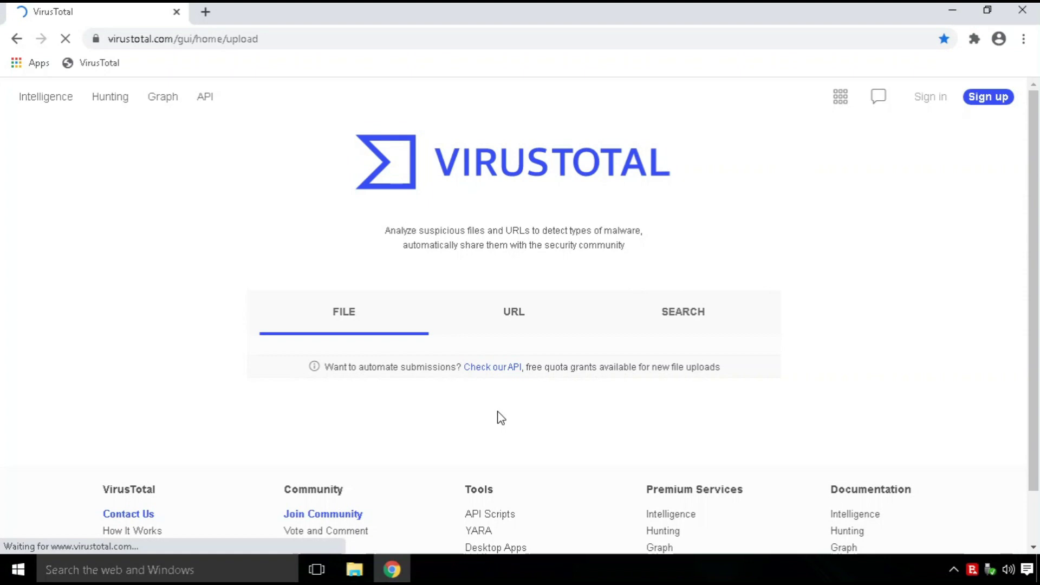
pyautogui.click(520, 350)
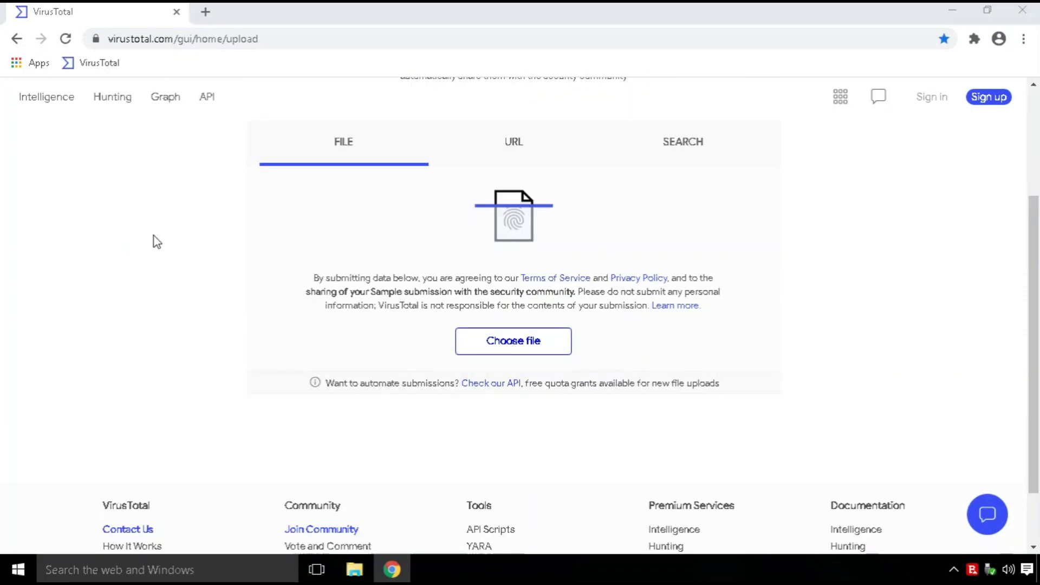
pyautogui.click(62, 108)
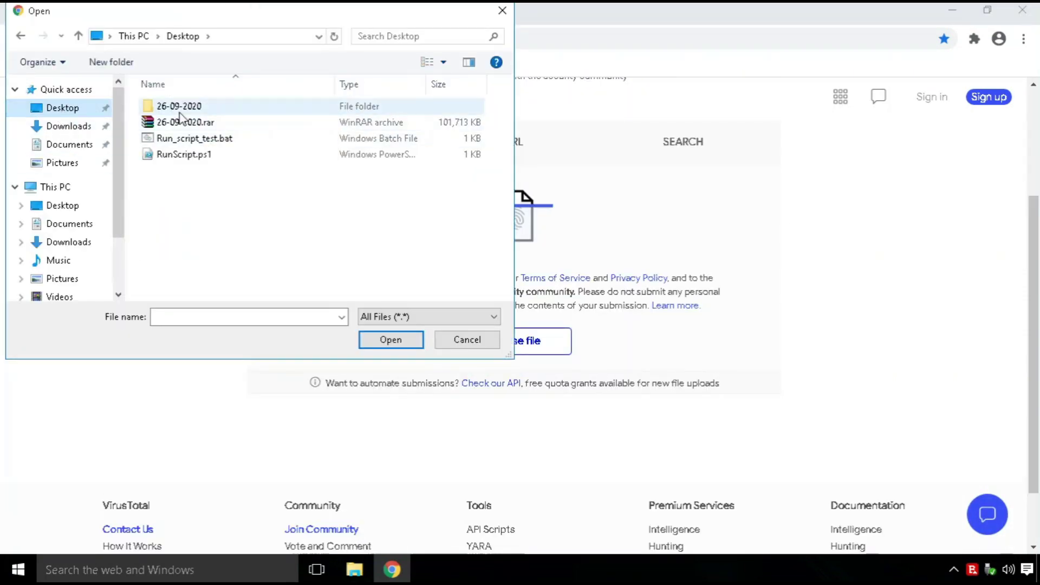
pyautogui.doubleClick(190, 106)
pyautogui.click(291, 111)
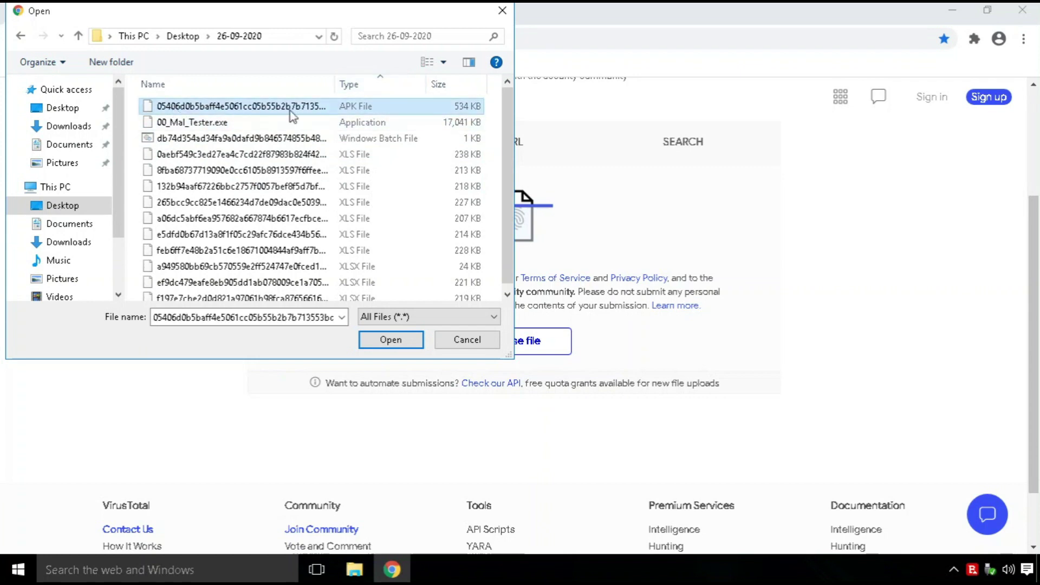
pyautogui.click(391, 341)
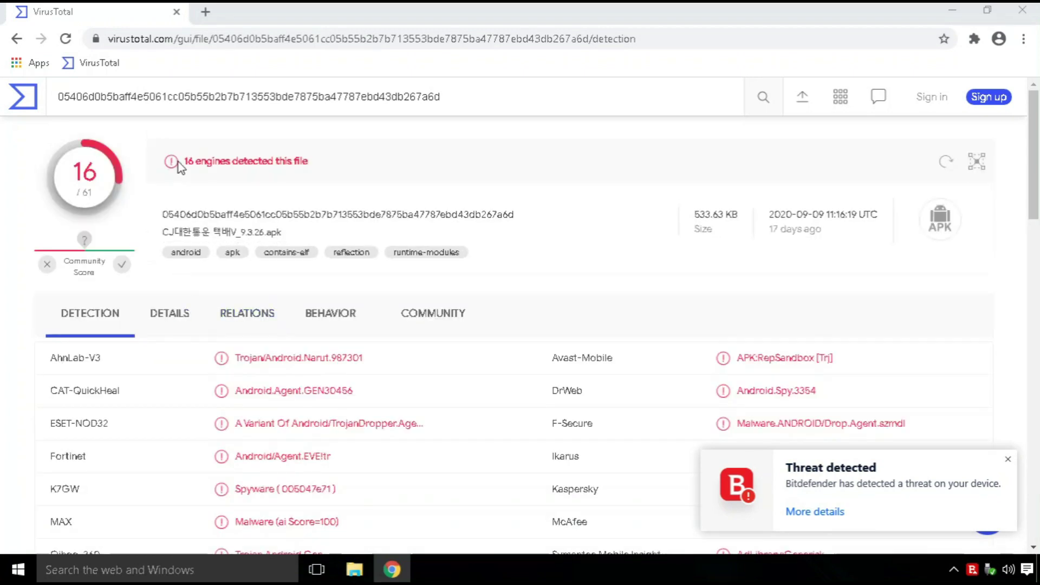
# Read the APK's detection report showing 16 of 61 engines flagging it
pyautogui.moveTo(184, 161); pyautogui.dragTo(313, 160)
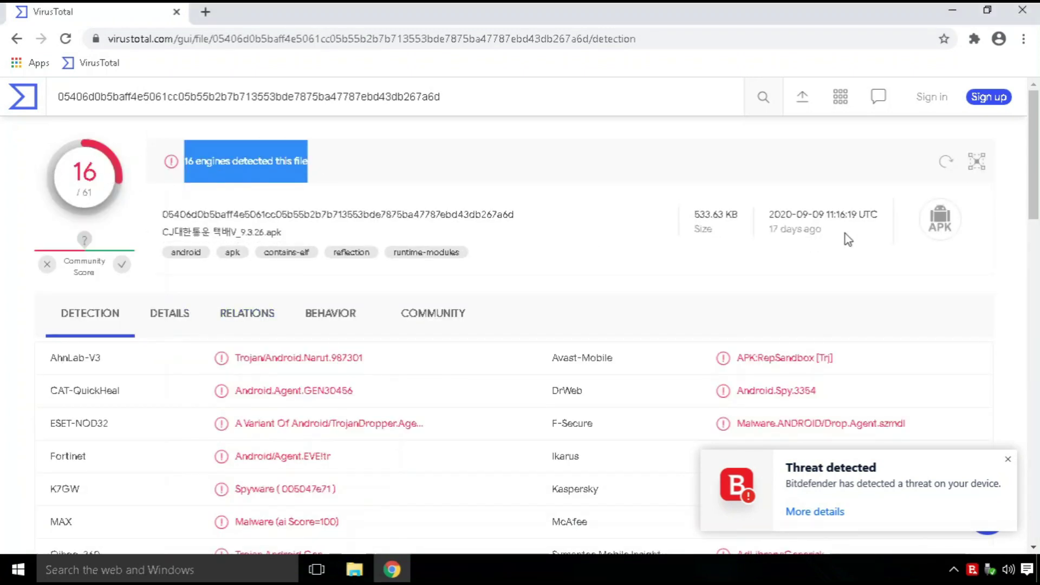
pyautogui.click(942, 245)
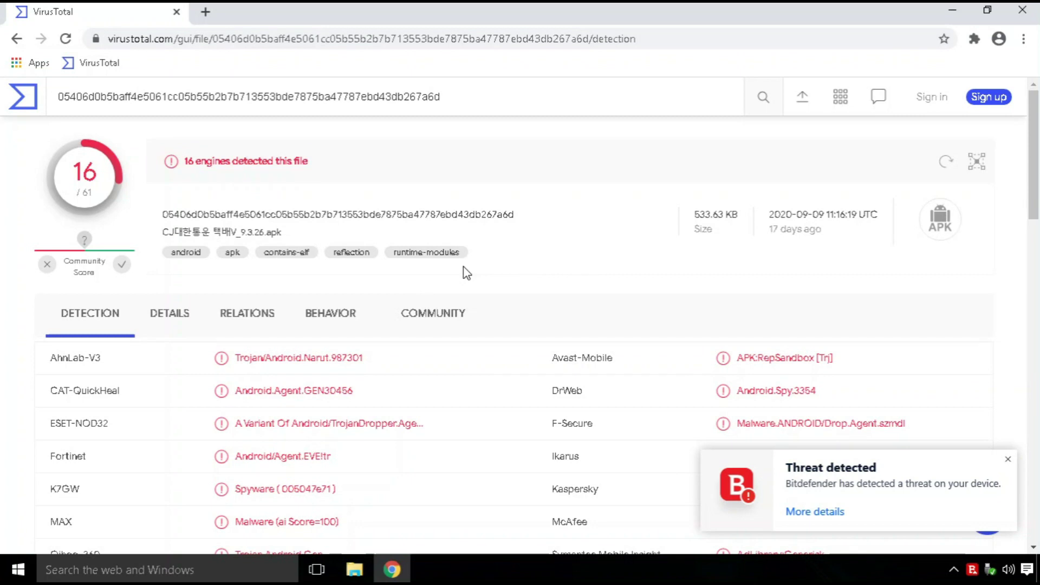
pyautogui.scroll(-3, 466, 273)
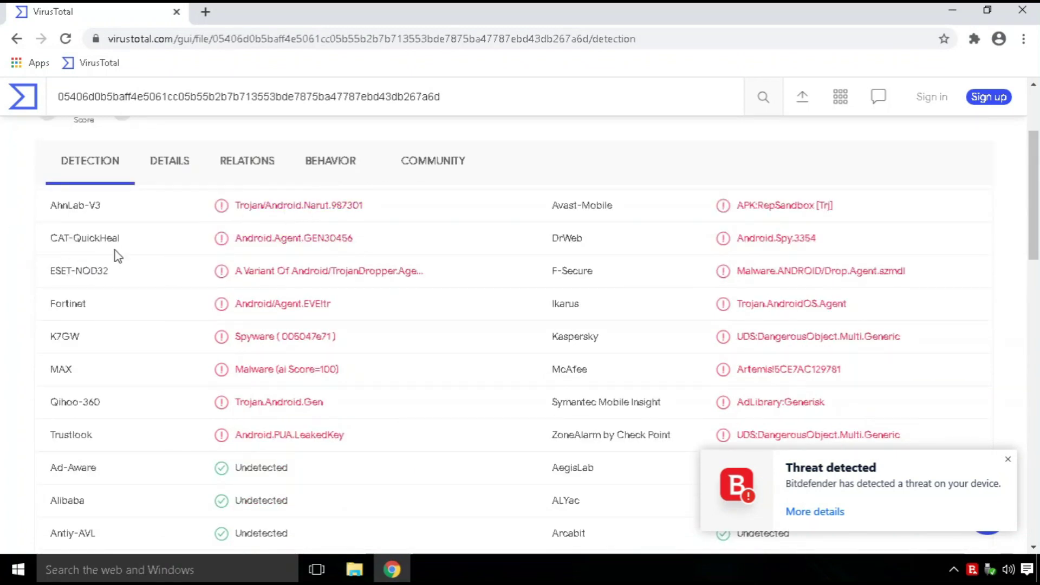
pyautogui.scroll(-3, 172, 313)
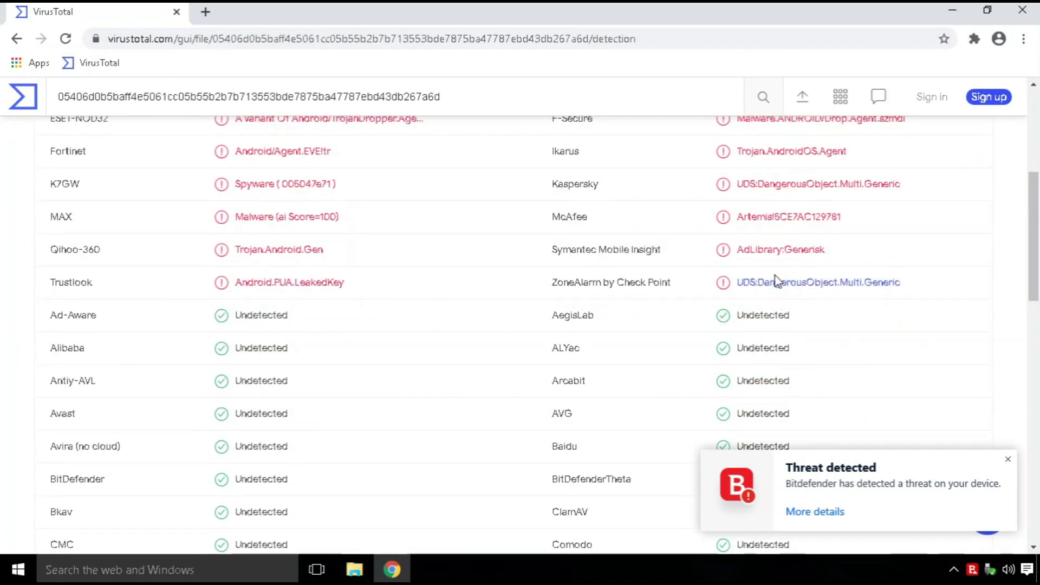
pyautogui.scroll(-1, 246, 286)
pyautogui.scroll(7, 246, 271)
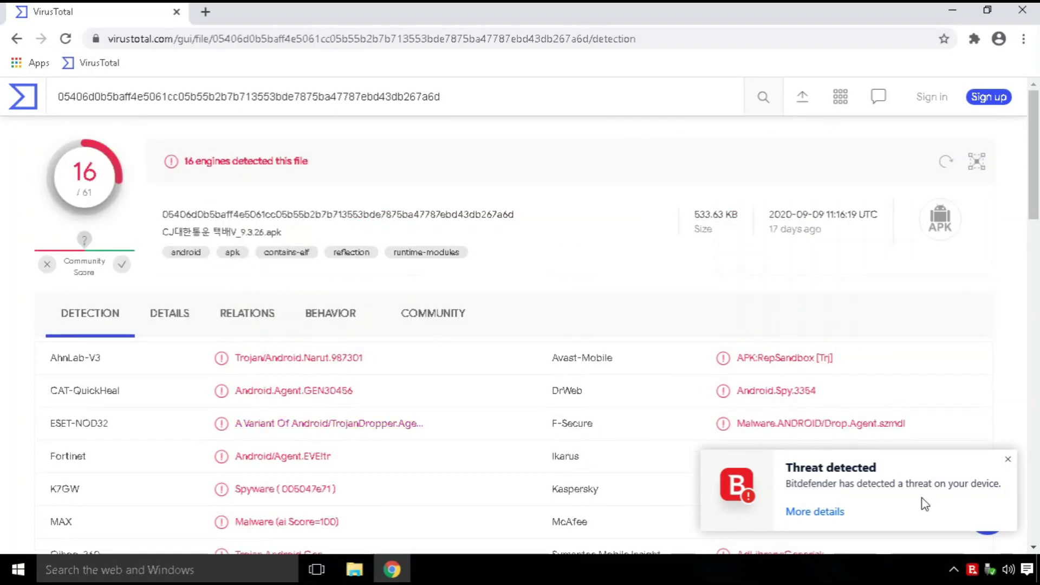
# Upload the batch file and the 0aebf549 XLS sample to VirusTotal and review the report
pyautogui.click(1006, 461)
pyautogui.click(803, 99)
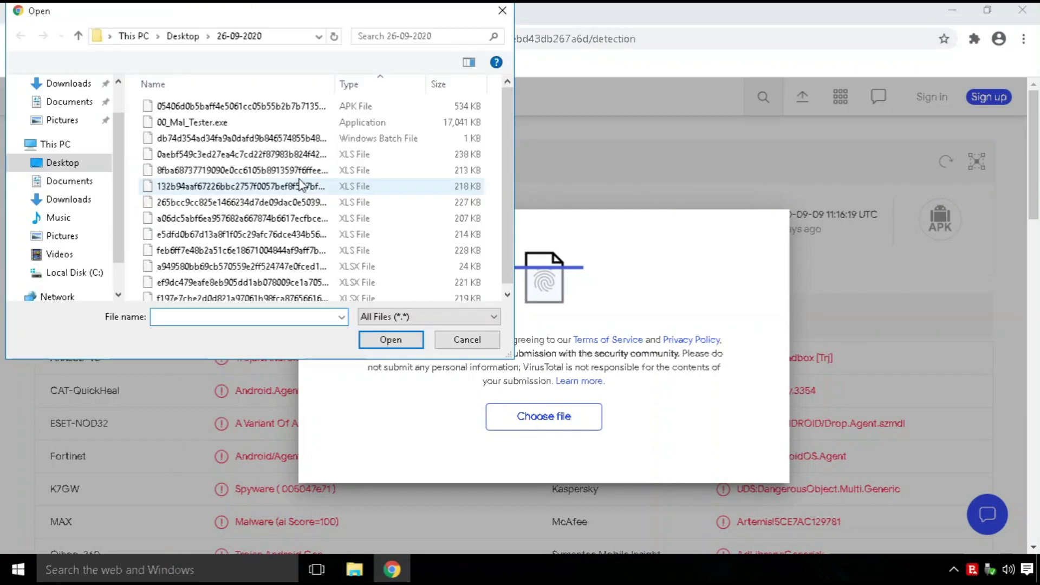
pyautogui.click(342, 139)
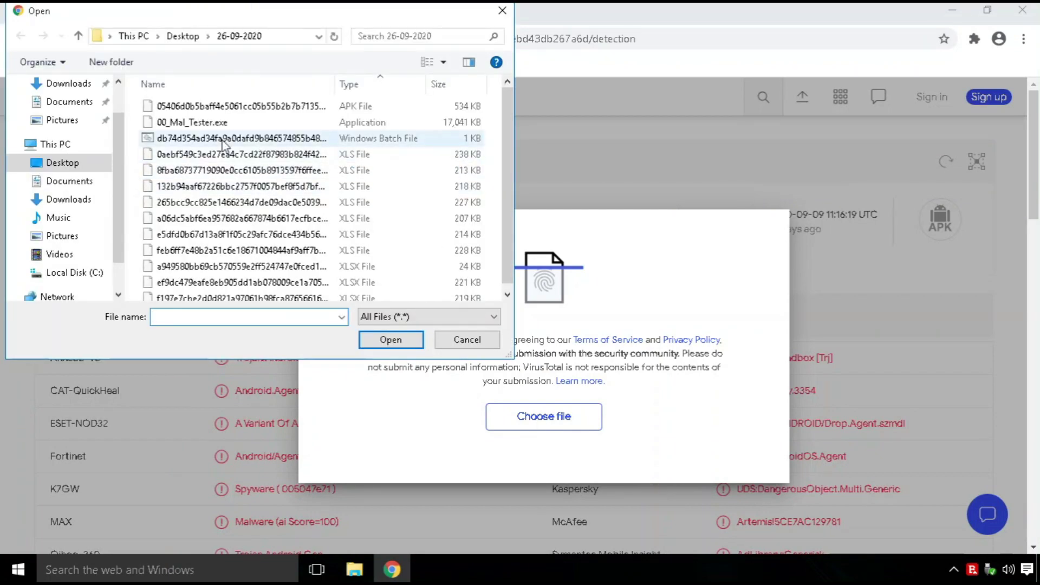
pyautogui.click(385, 340)
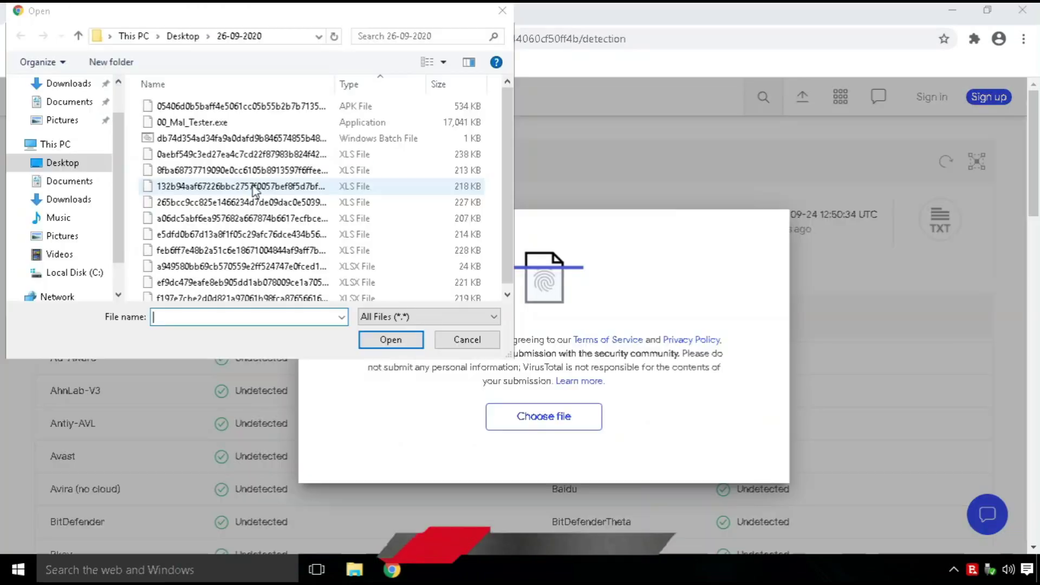
pyautogui.click(233, 156)
pyautogui.click(390, 340)
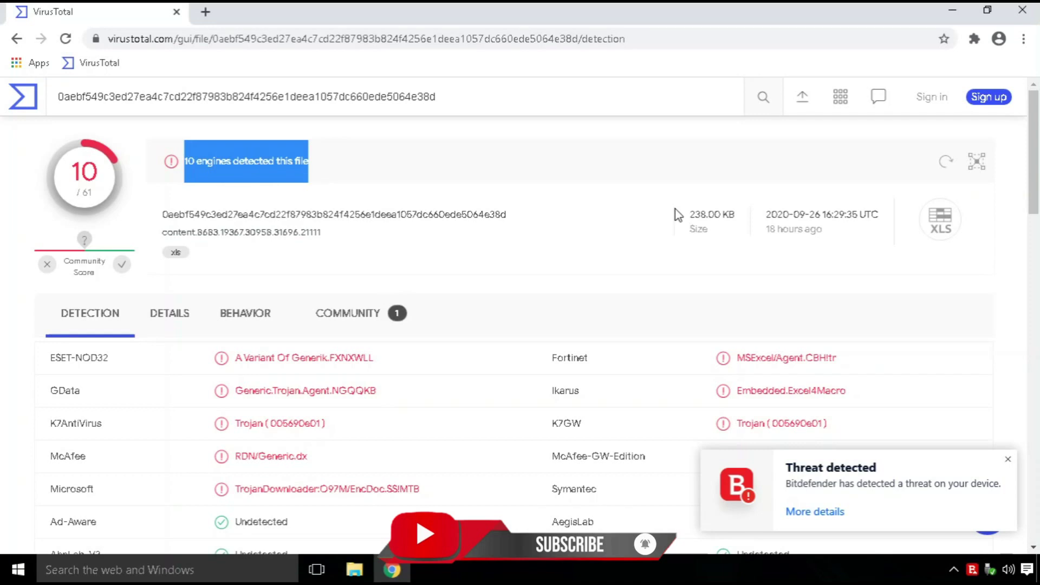
pyautogui.scroll(-3, 137, 214)
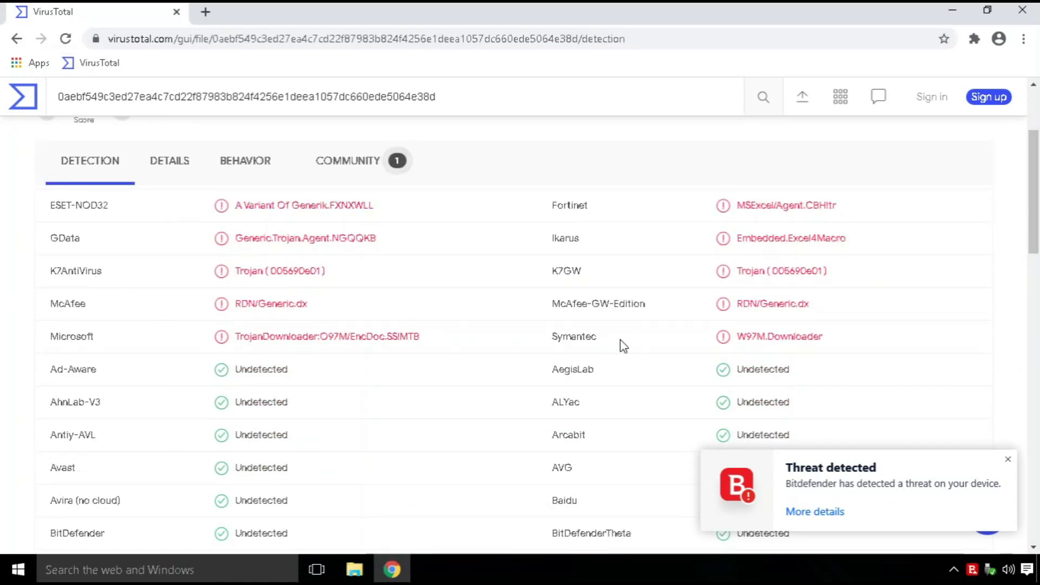
pyautogui.scroll(3, 758, 368)
# Upload the e5dfd0b67d13 XLS sample and review its 9-of-60 detection report, including ESET-NOD32
pyautogui.click(1007, 458)
pyautogui.click(802, 97)
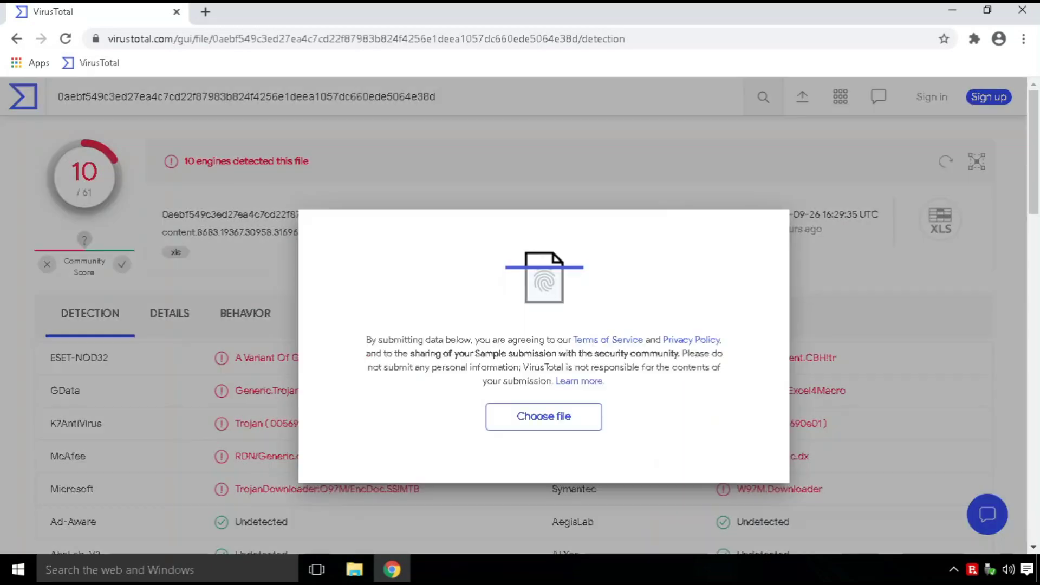
pyautogui.click(547, 421)
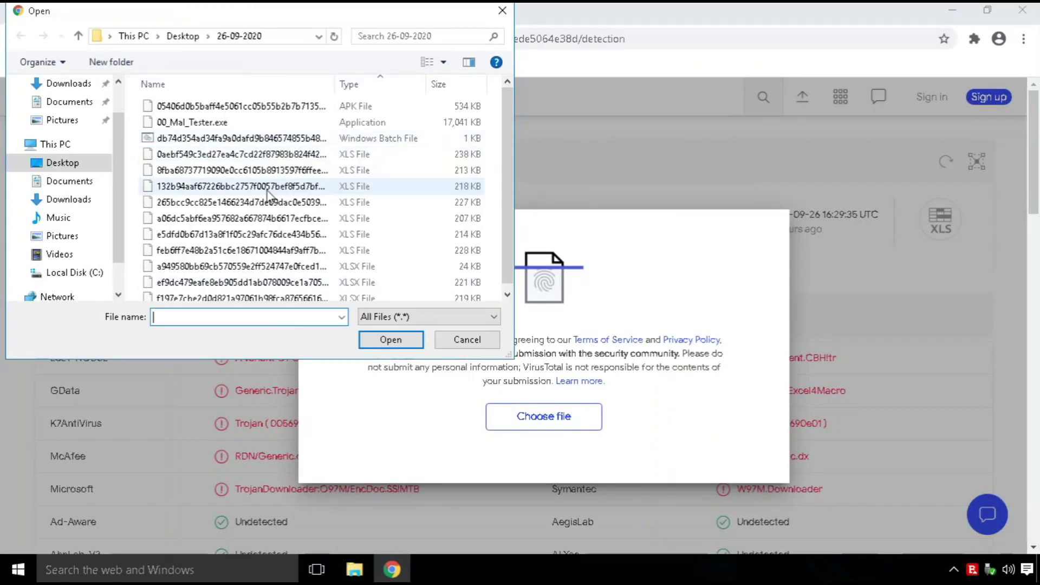
pyautogui.click(268, 234)
pyautogui.click(389, 340)
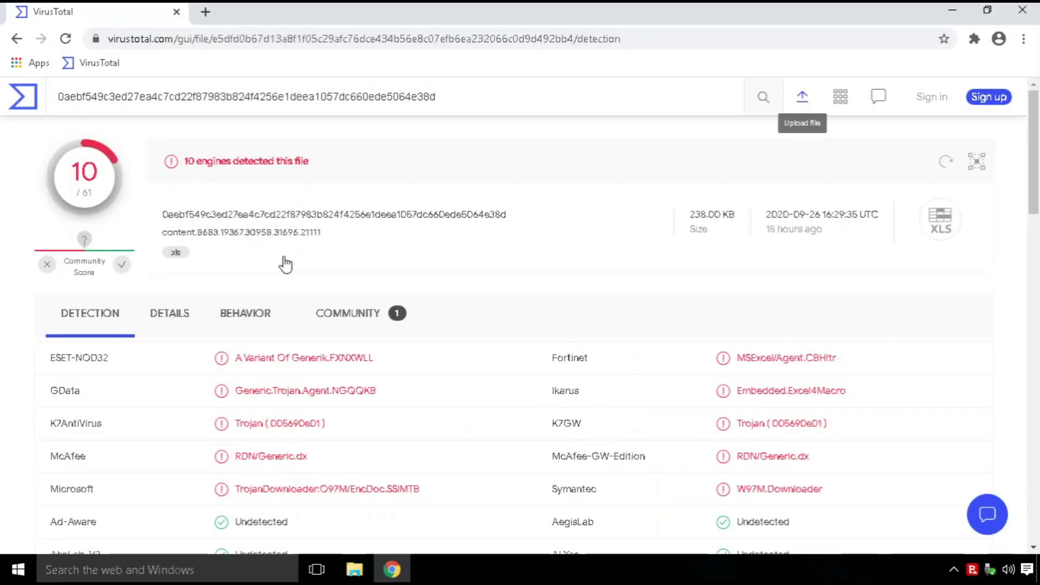
pyautogui.click(852, 507)
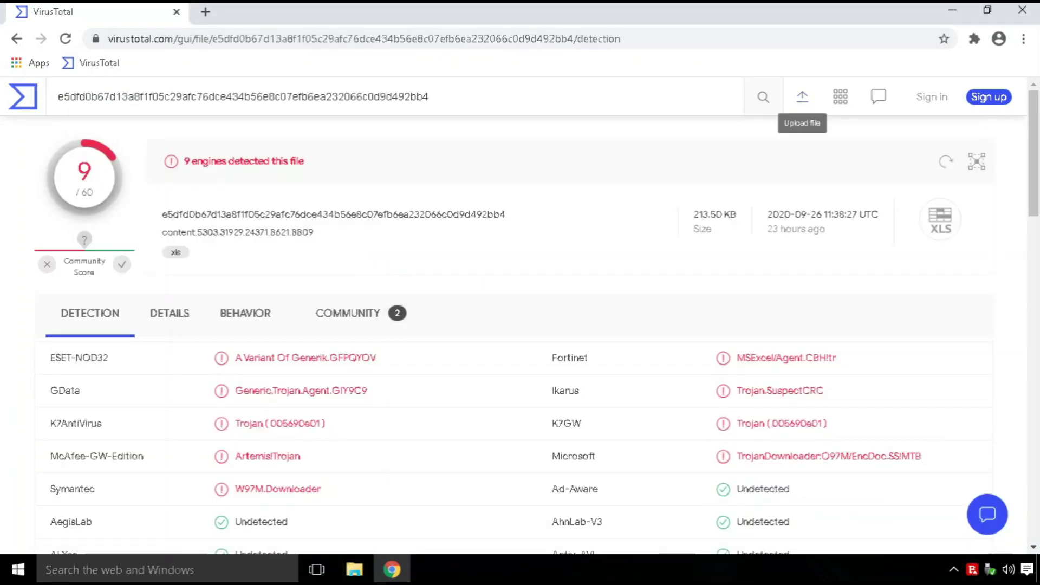
pyautogui.moveTo(182, 162); pyautogui.dragTo(340, 178)
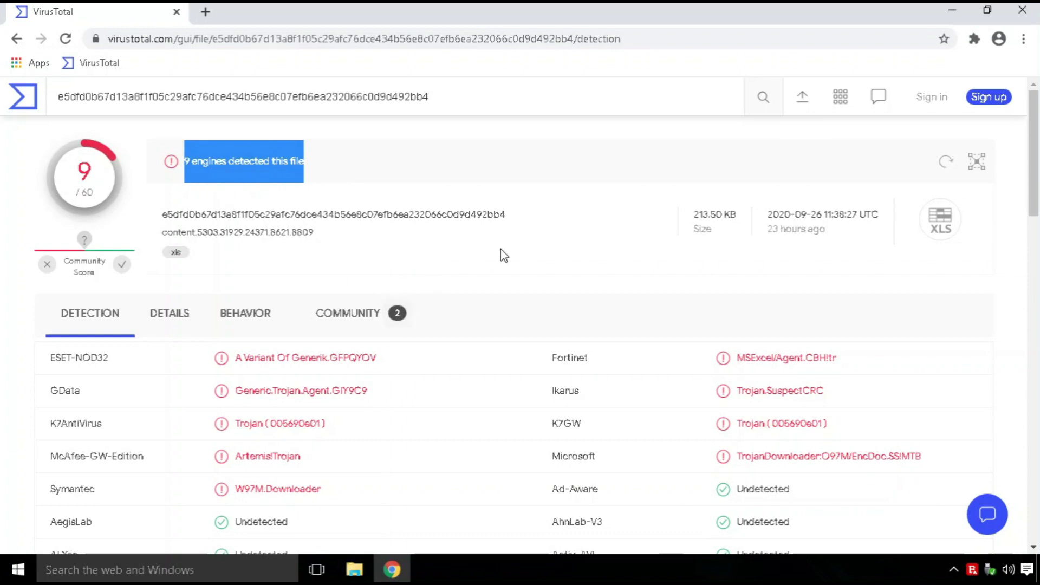
pyautogui.scroll(-3, 499, 250)
pyautogui.tripleClick(79, 205)
pyautogui.scroll(3, 668, 251)
pyautogui.scroll(-1, 653, 332)
pyautogui.click(653, 332)
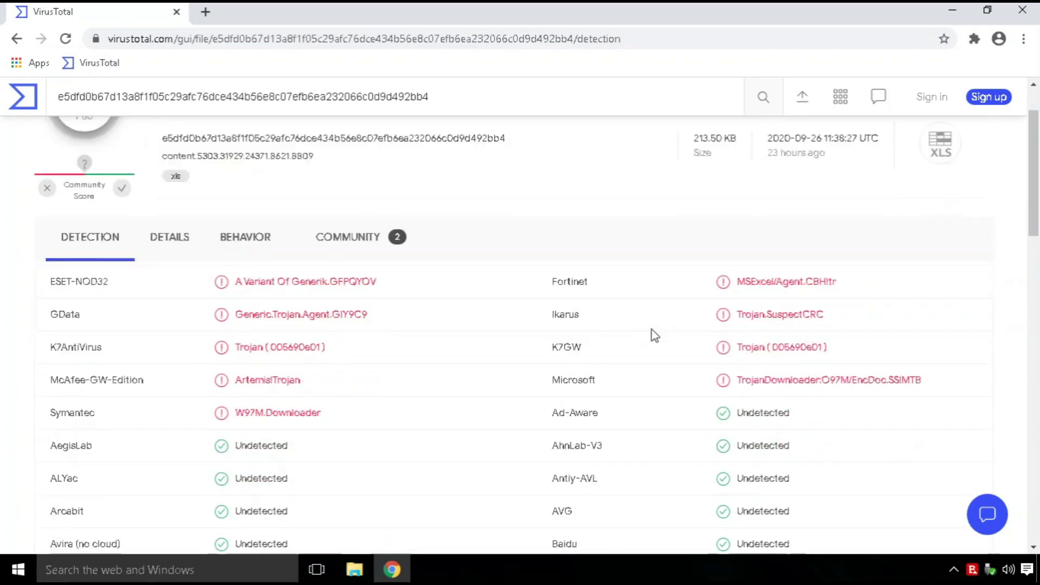
# Upload the ef9dc479 XLS sample to VirusTotal and dismiss the Bitdefender notifications
pyautogui.scroll(1, 636, 379)
pyautogui.click(803, 96)
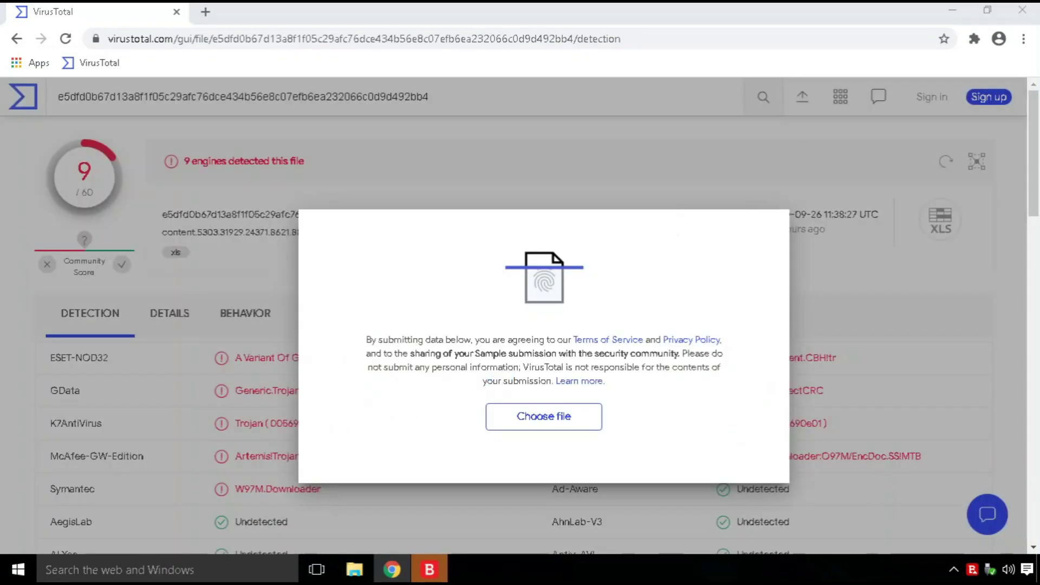
pyautogui.click(544, 416)
pyautogui.click(290, 282)
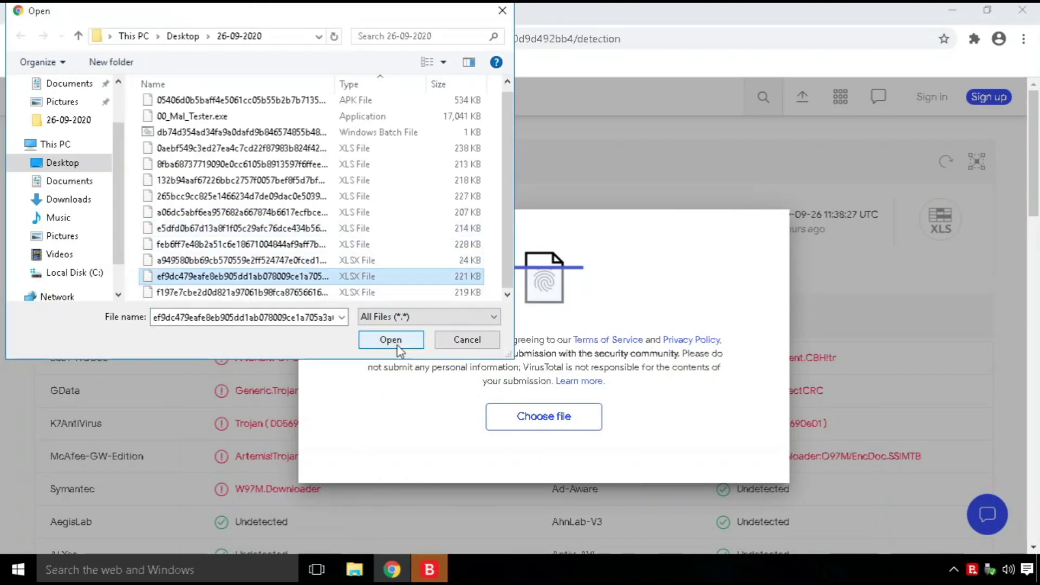
pyautogui.click(391, 339)
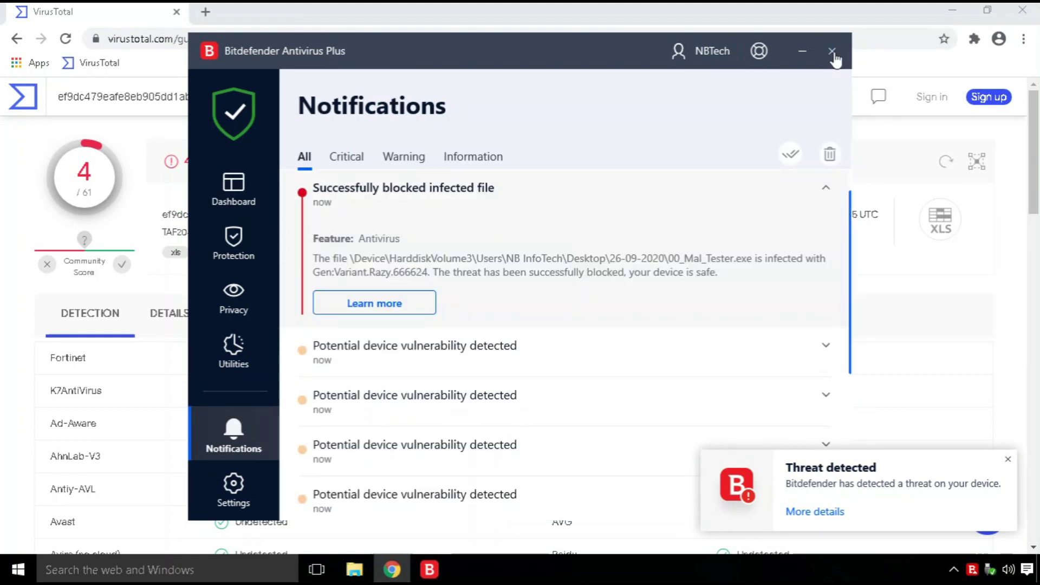
pyautogui.click(832, 51)
pyautogui.click(1009, 459)
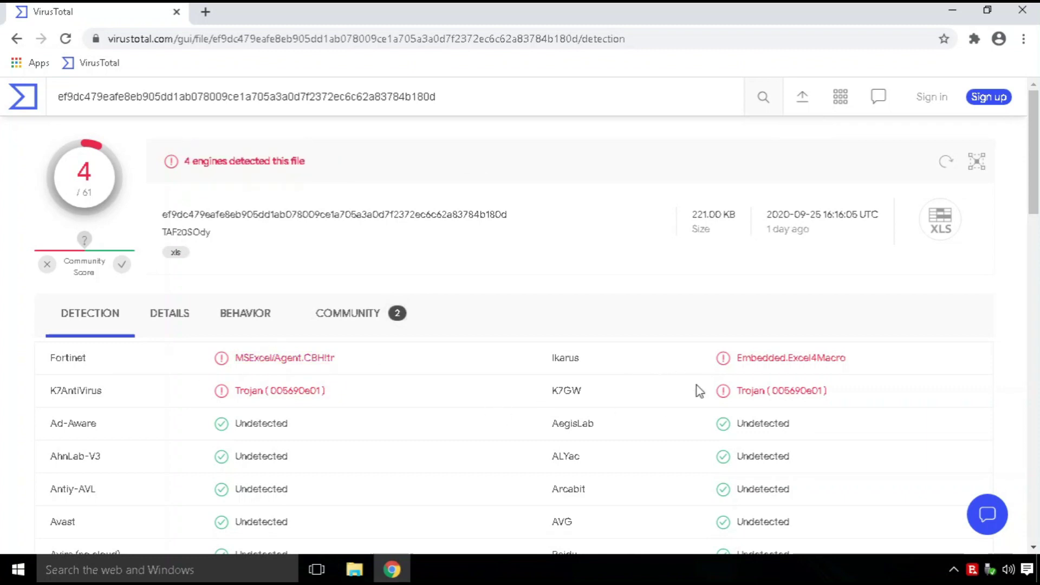
# Upload the f197e7cbe XLS sample, review its 4-of-61 report, and close the browser
pyautogui.click(802, 97)
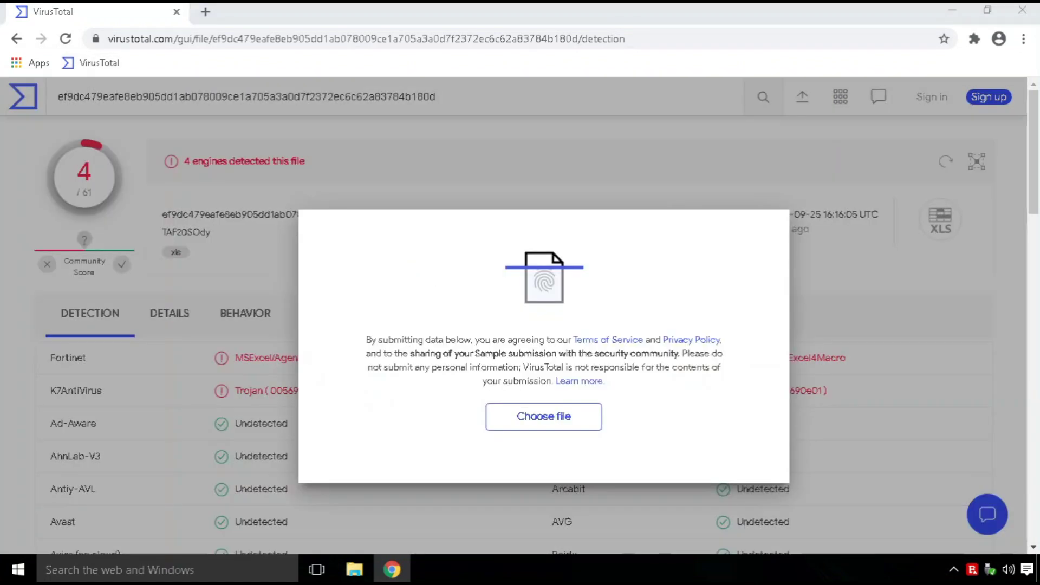
pyautogui.click(584, 407)
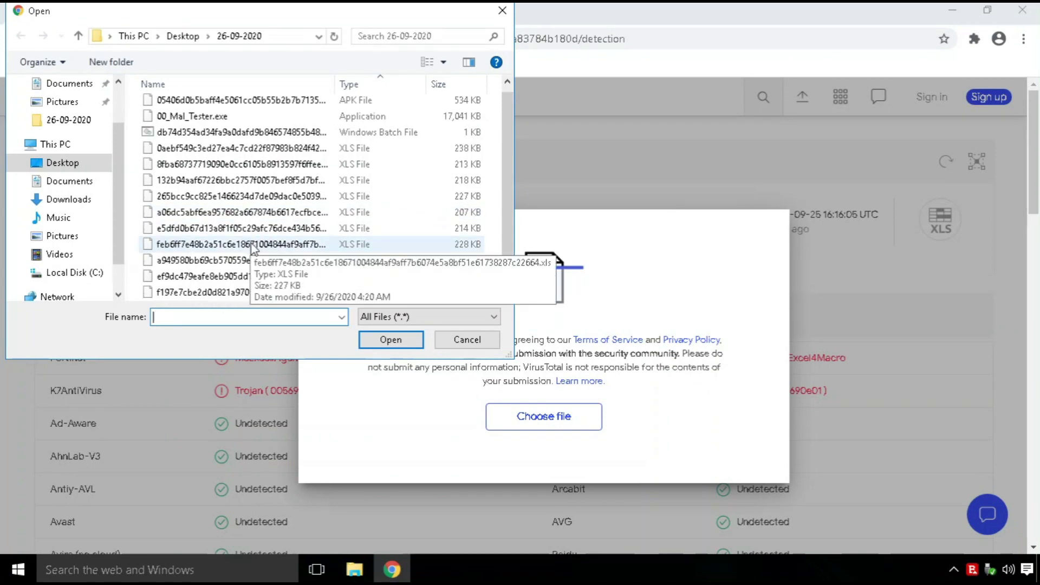
pyautogui.click(195, 292)
pyautogui.click(391, 339)
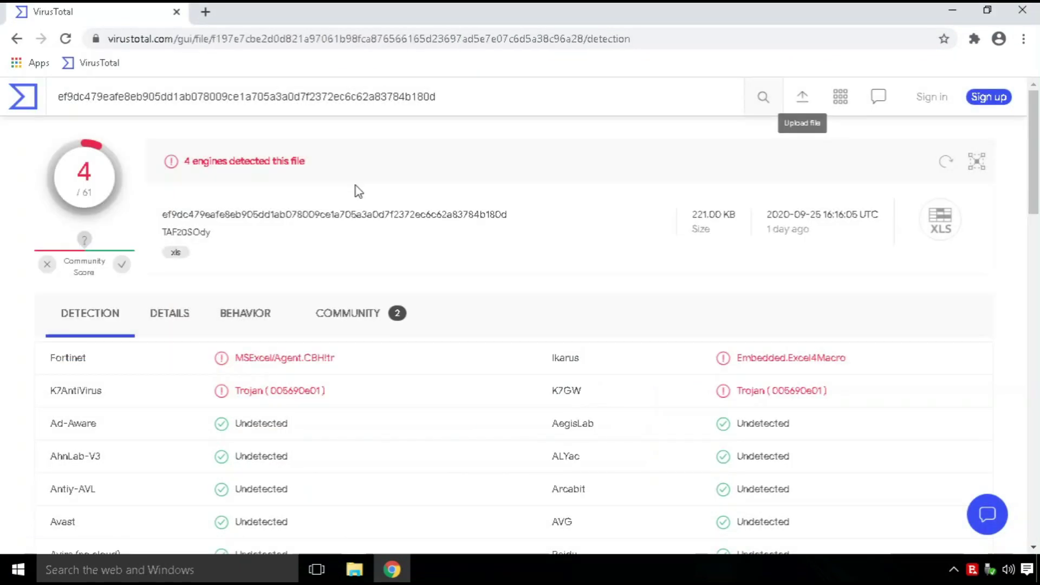
pyautogui.scroll(-7, 136, 288)
pyautogui.scroll(5, 898, 161)
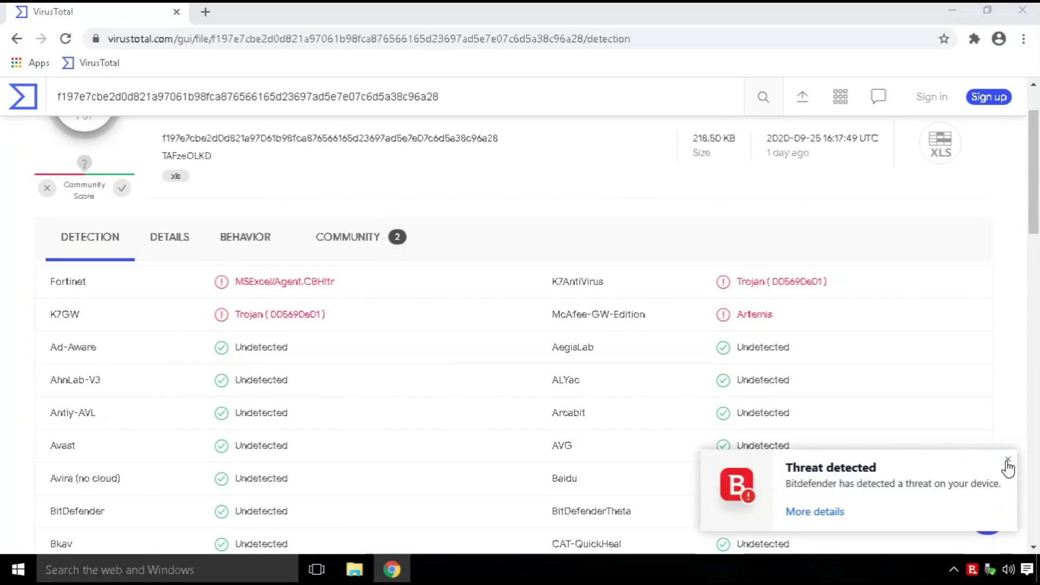
pyautogui.click(1008, 462)
pyautogui.scroll(2, 694, 232)
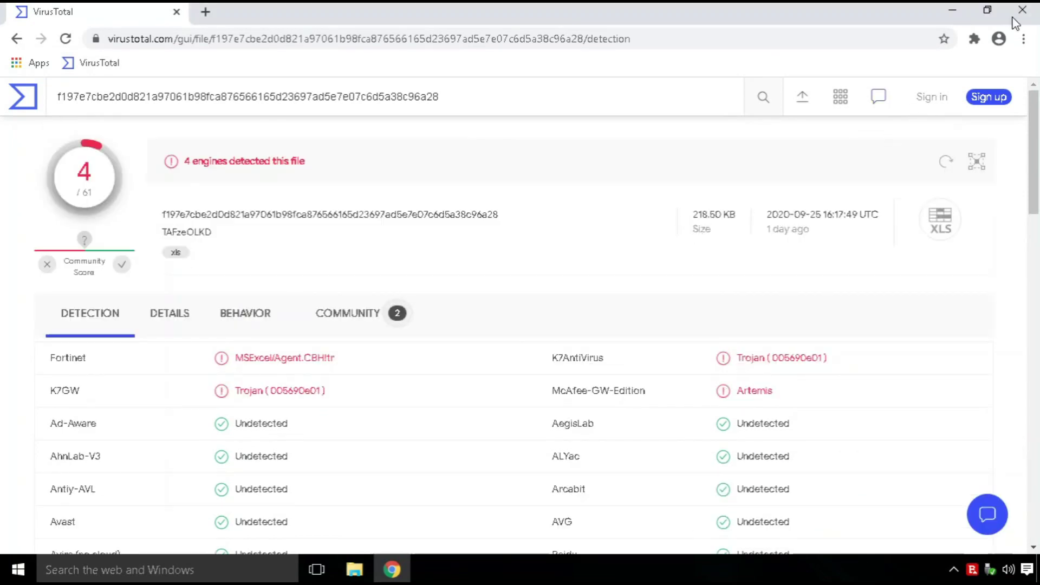
pyautogui.click(1014, 16)
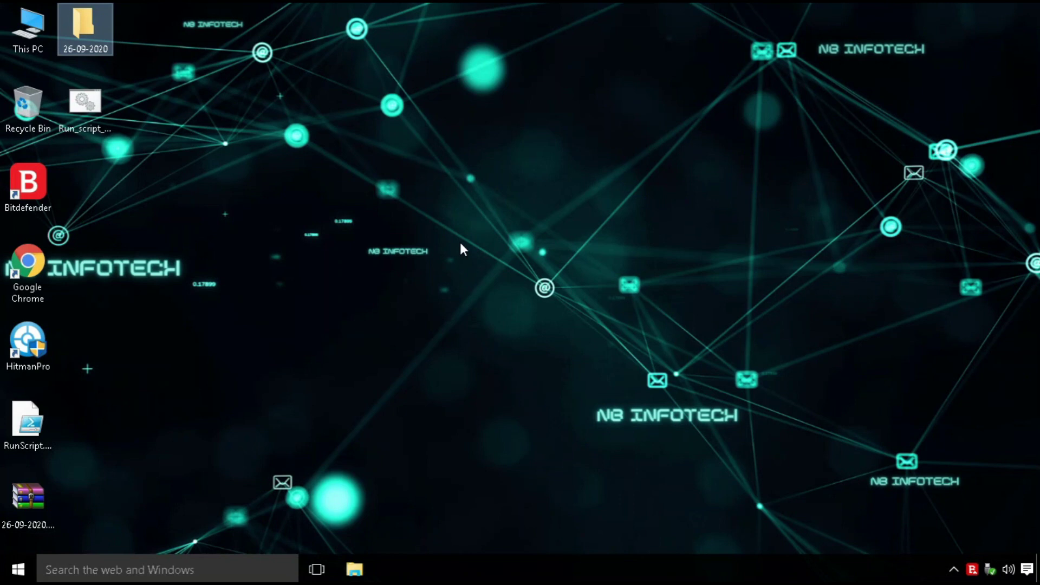